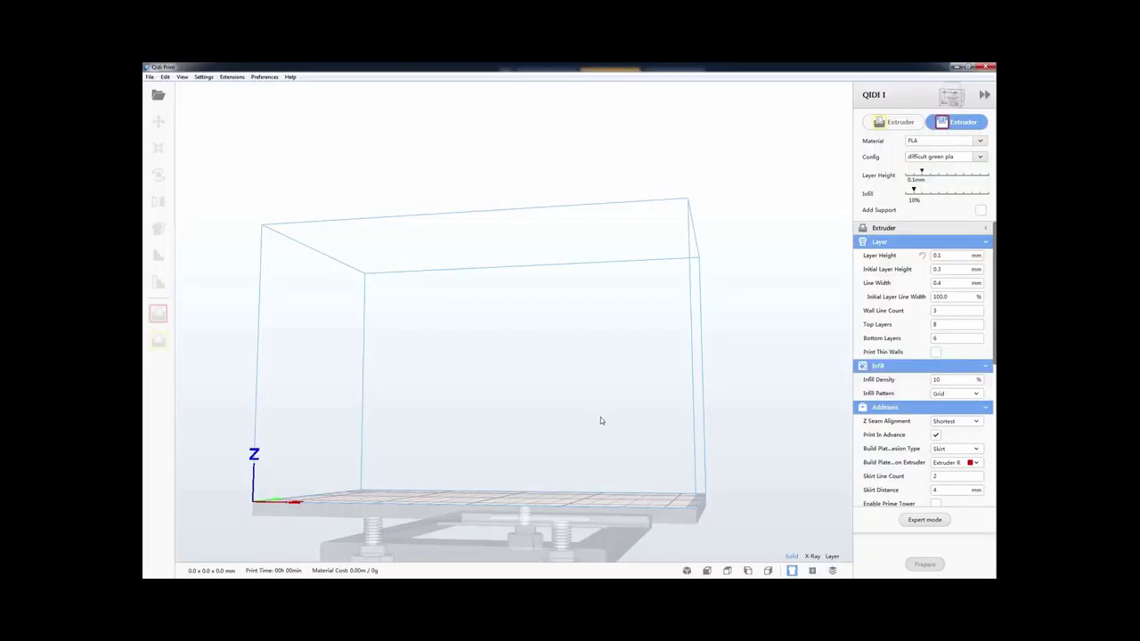
- Load BulbasaurPlanter_HiRes_v005.stl from Downloads\3d, an 80.5 x 89.7 x 74.7 mm planter
{"action": "right_click_drag", "start_coordinate": [497, 406], "coordinate": [553, 449]}
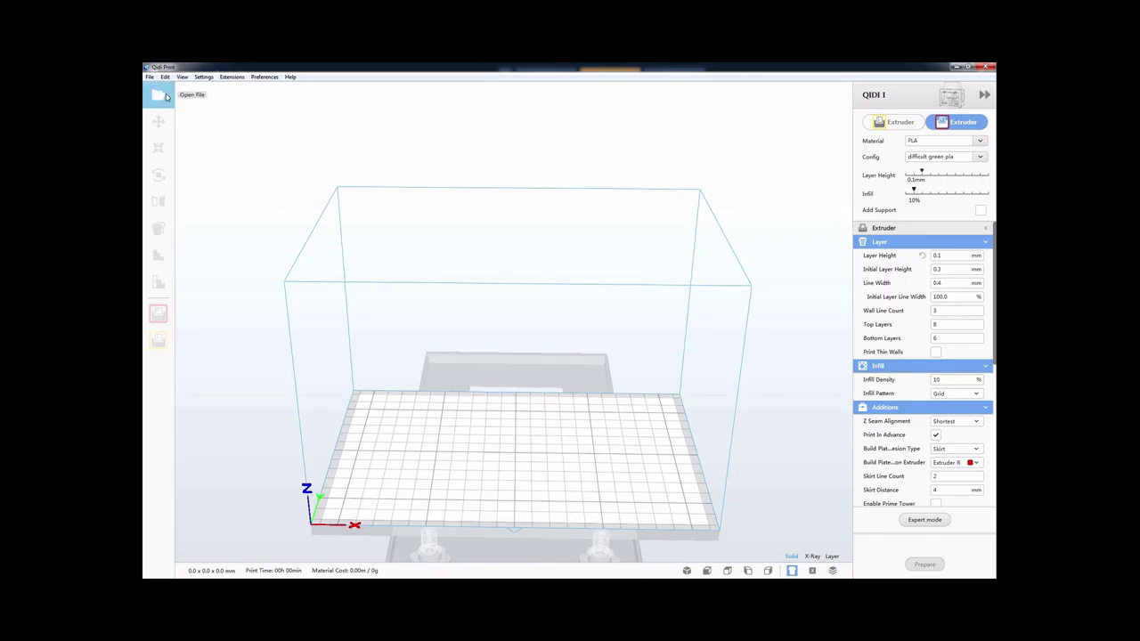
{"action": "right_click_drag", "start_coordinate": [530, 428], "coordinate": [538, 459]}
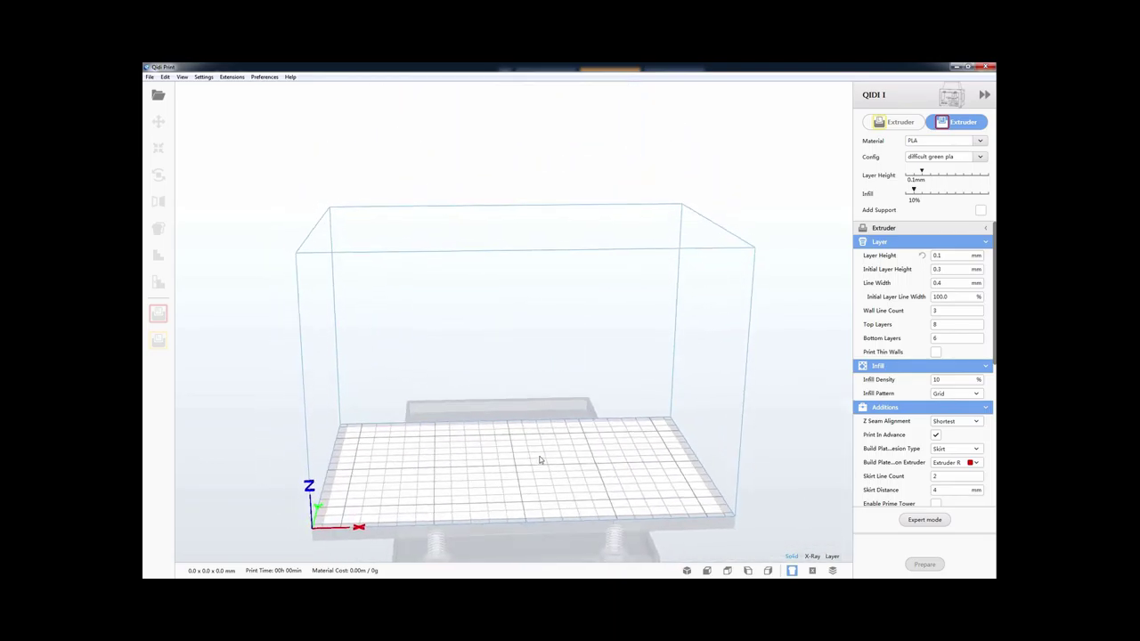
{"action": "right_click_drag", "start_coordinate": [392, 374], "coordinate": [255, 288]}
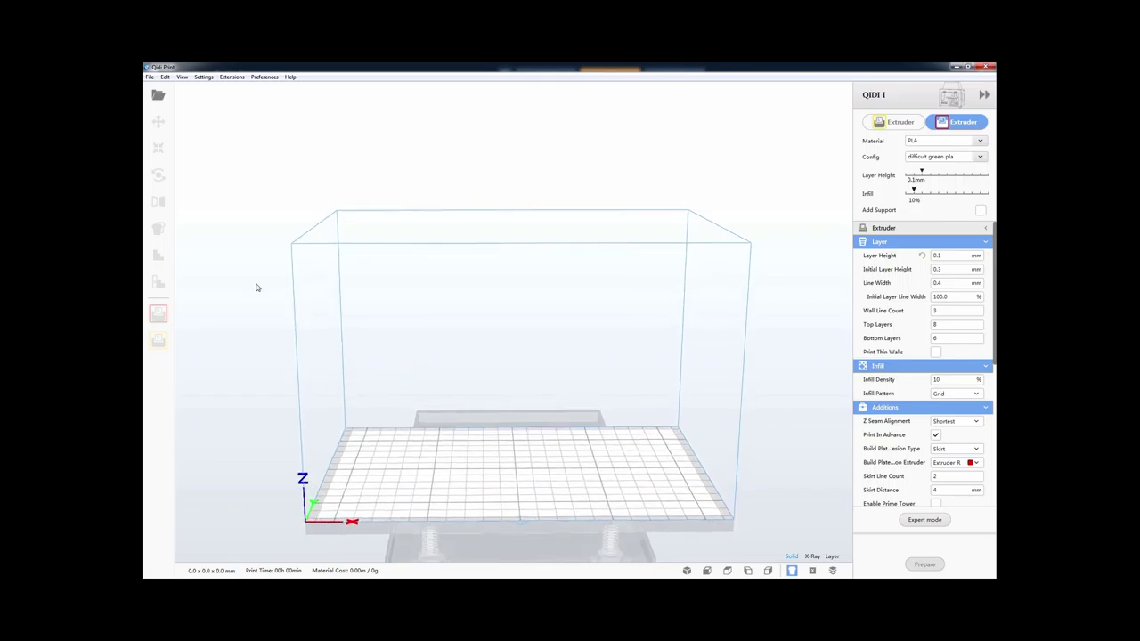
{"action": "left_click", "coordinate": [160, 95]}
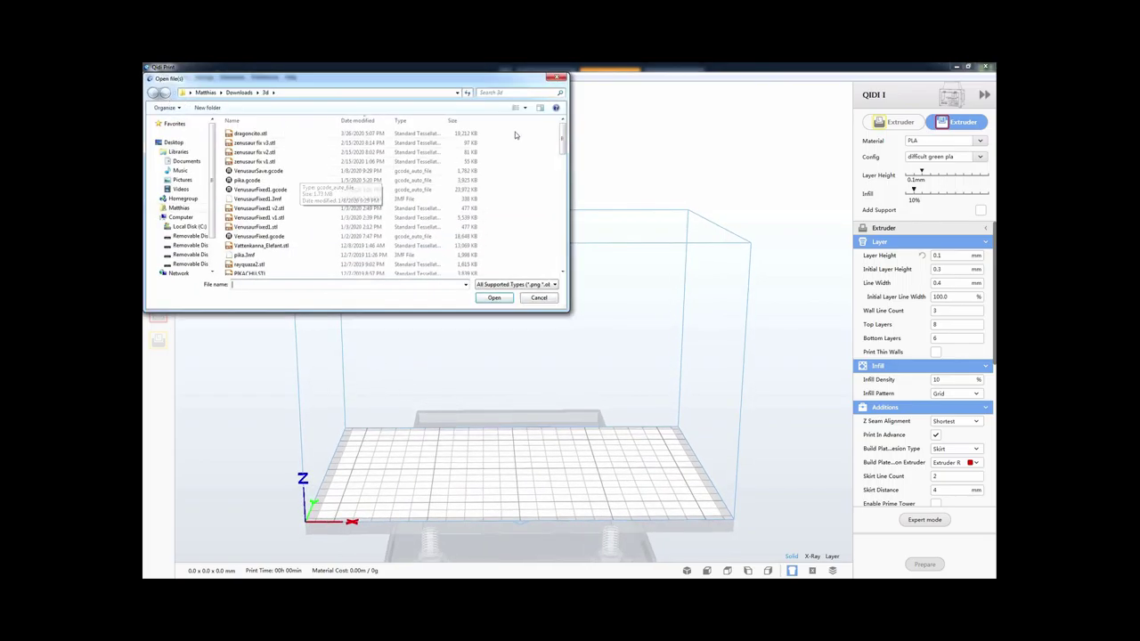
{"action": "left_click_drag", "start_coordinate": [562, 140], "coordinate": [563, 188]}
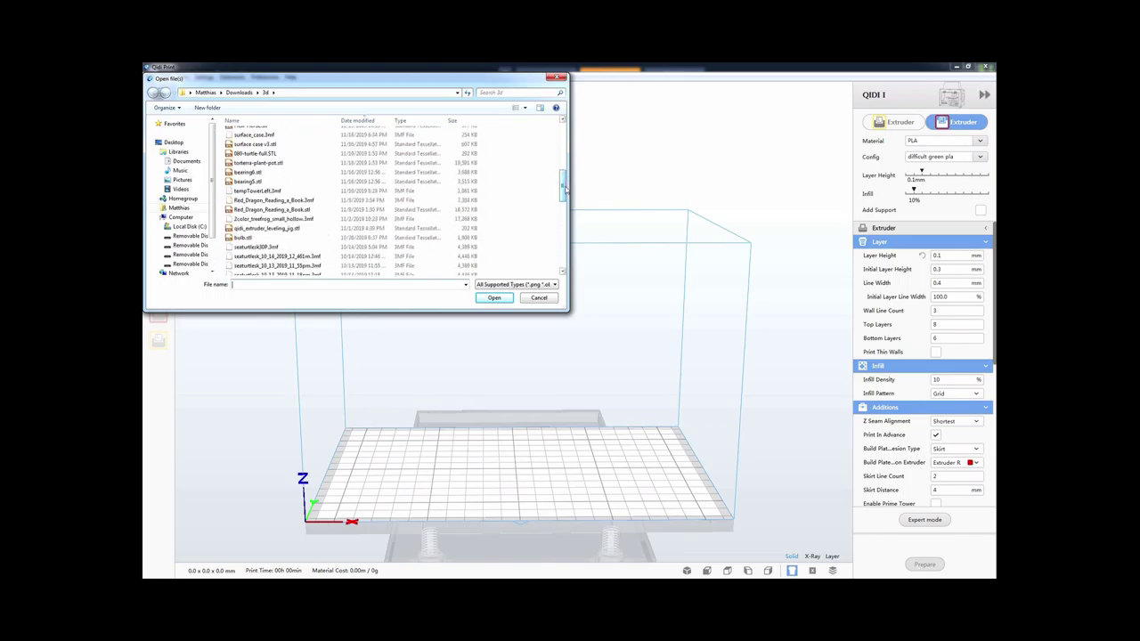
{"action": "left_click_drag", "start_coordinate": [564, 191], "coordinate": [564, 159]}
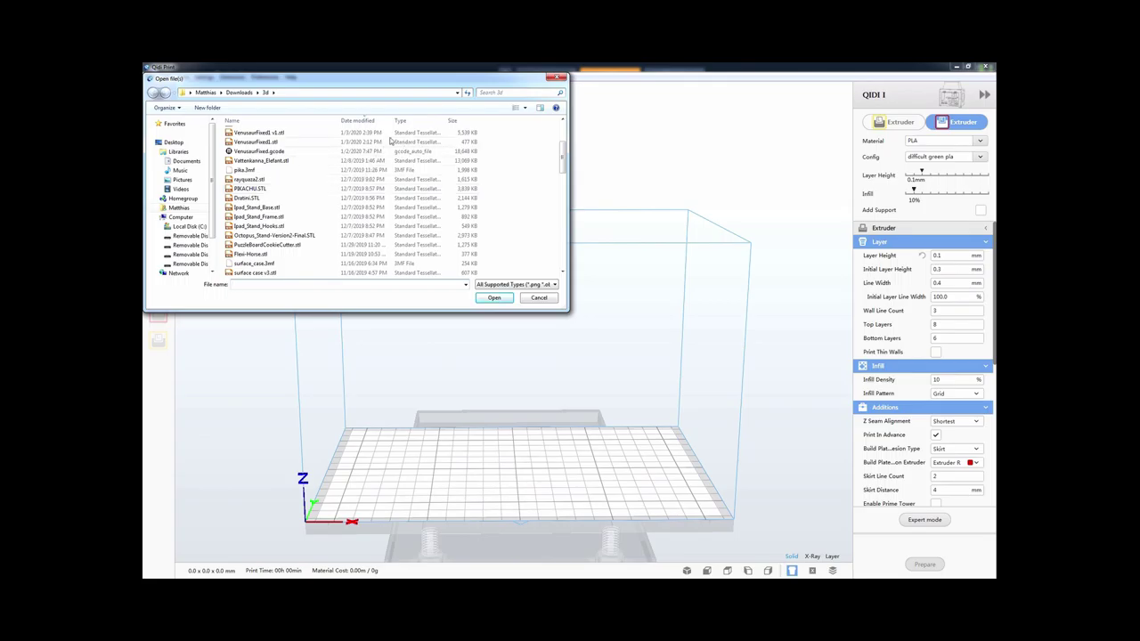
{"action": "left_click_drag", "start_coordinate": [563, 156], "coordinate": [561, 204]}
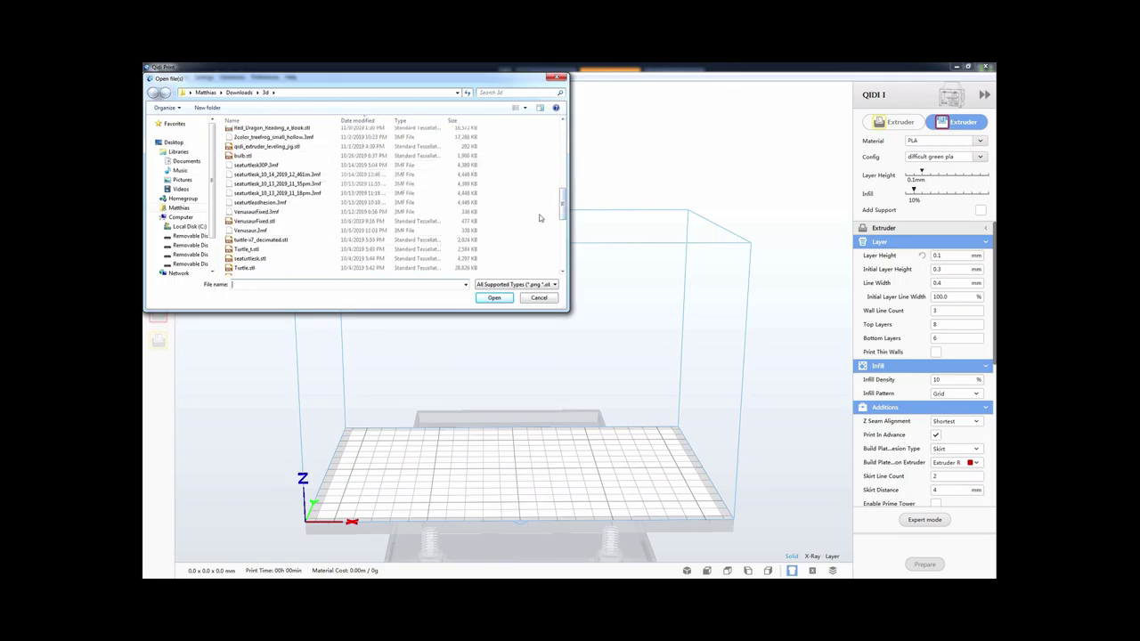
{"action": "left_click_drag", "start_coordinate": [562, 214], "coordinate": [444, 240]}
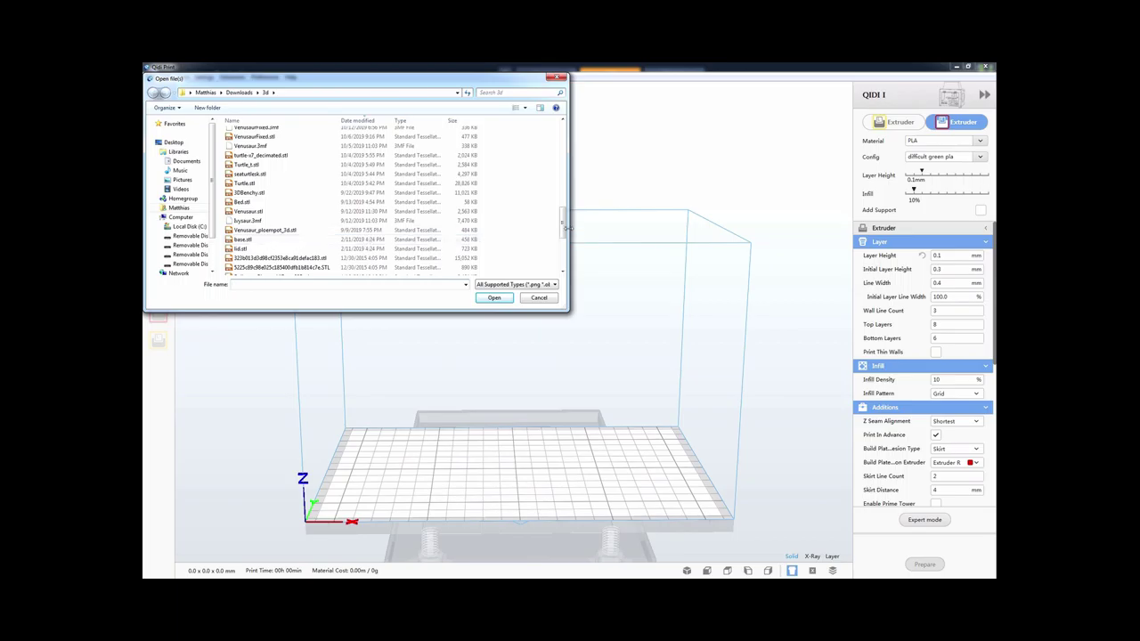
{"action": "scroll", "coordinate": [563, 239], "scroll_direction": "down", "scroll_amount": 2}
{"action": "double_click", "coordinate": [307, 228]}
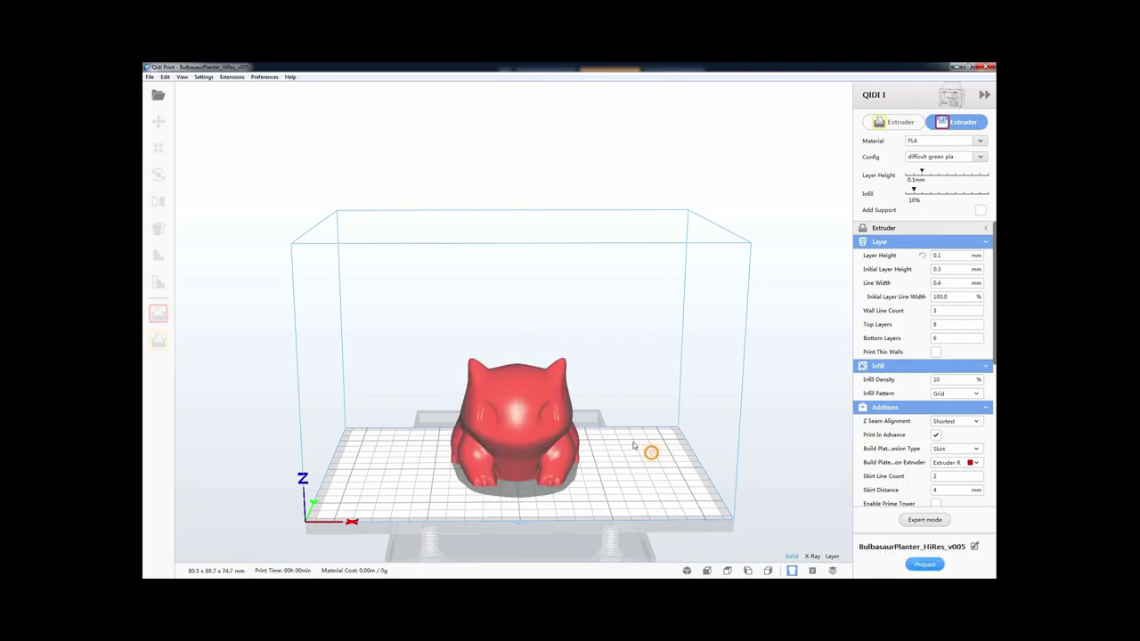
- Select the Bulbasaur planter, then bring up the file-open window on Downloads\3d again
{"action": "scroll", "coordinate": [657, 451], "scroll_direction": "up", "scroll_amount": 3}
{"action": "right_click_drag", "start_coordinate": [657, 451], "coordinate": [550, 412]}
{"action": "right_click_drag", "start_coordinate": [347, 380], "coordinate": [498, 409]}
{"action": "left_click", "coordinate": [499, 405]}
{"action": "right_click_drag", "start_coordinate": [354, 423], "coordinate": [235, 173]}
{"action": "left_click", "coordinate": [157, 94]}
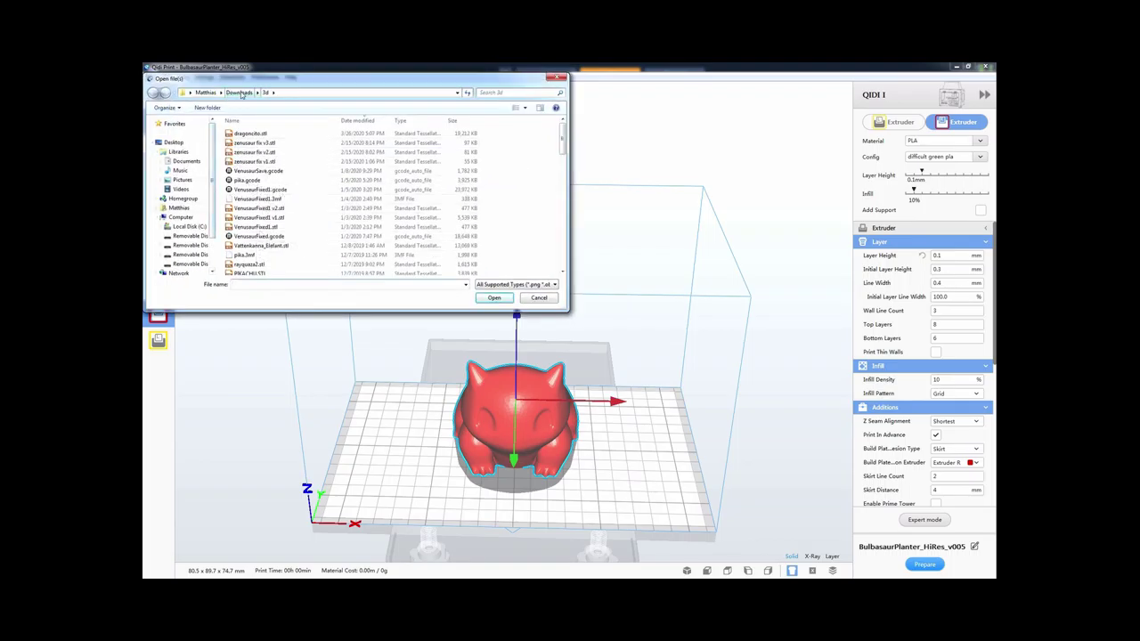
- Import Pictures > Sample Pictures > Chrysanthemum.jpg as a 10 mm high, 120 x 90 mm relief
{"action": "left_click", "coordinate": [199, 182]}
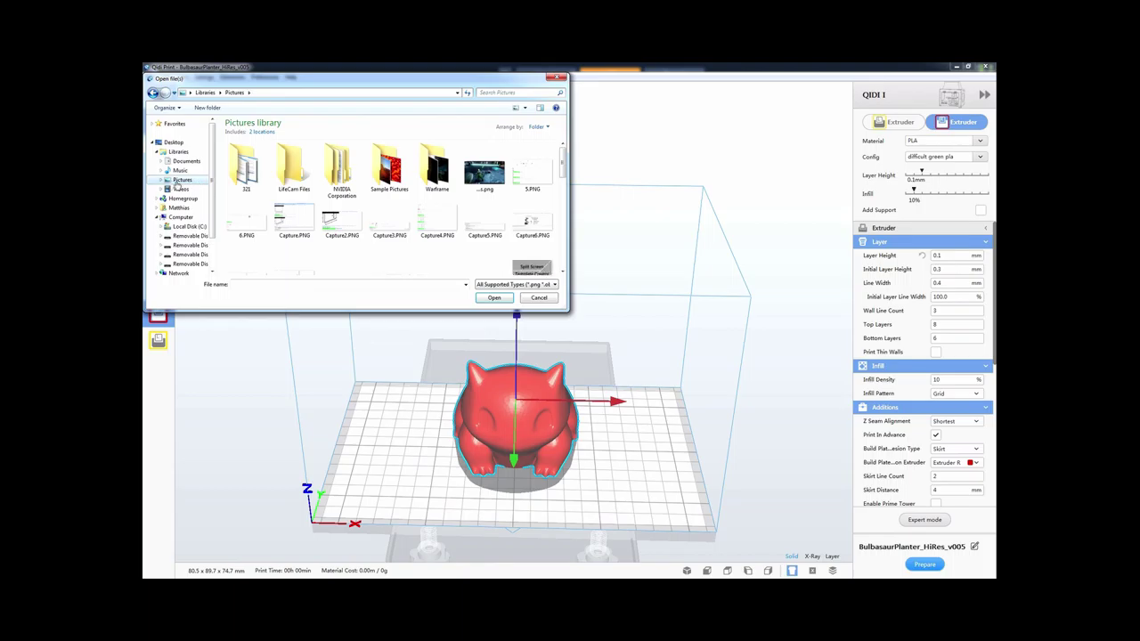
{"action": "mouse_move", "coordinate": [562, 163]}
{"action": "left_mouse_down"}
{"action": "mouse_move", "coordinate": [561, 252]}
{"action": "mouse_move", "coordinate": [562, 156]}
{"action": "left_mouse_up"}
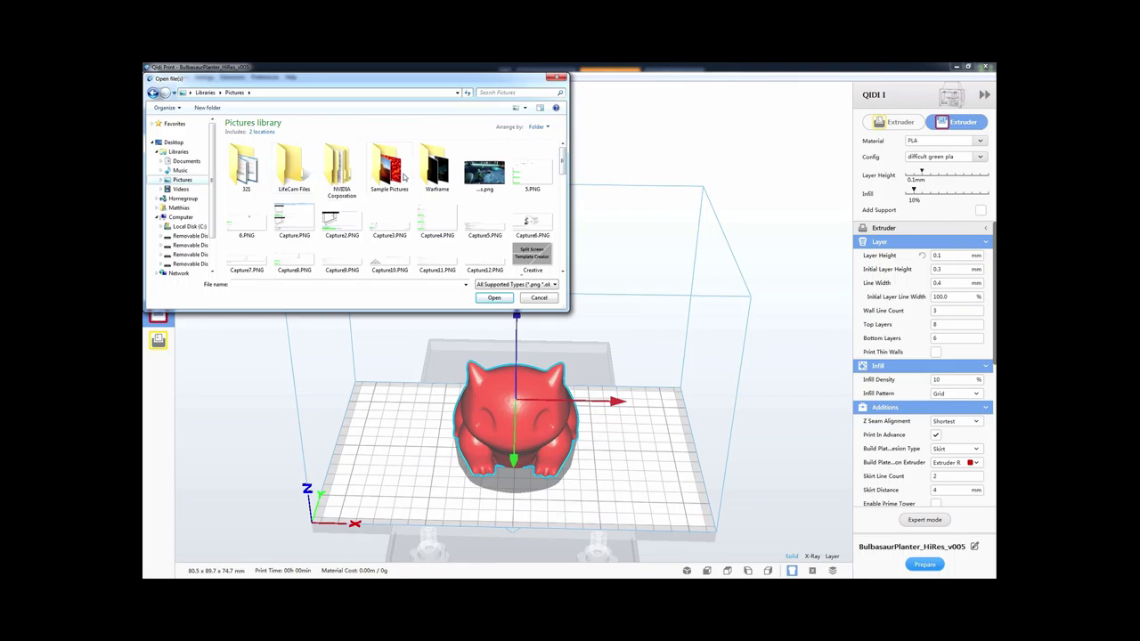
{"action": "double_click", "coordinate": [392, 170]}
{"action": "double_click", "coordinate": [257, 177]}
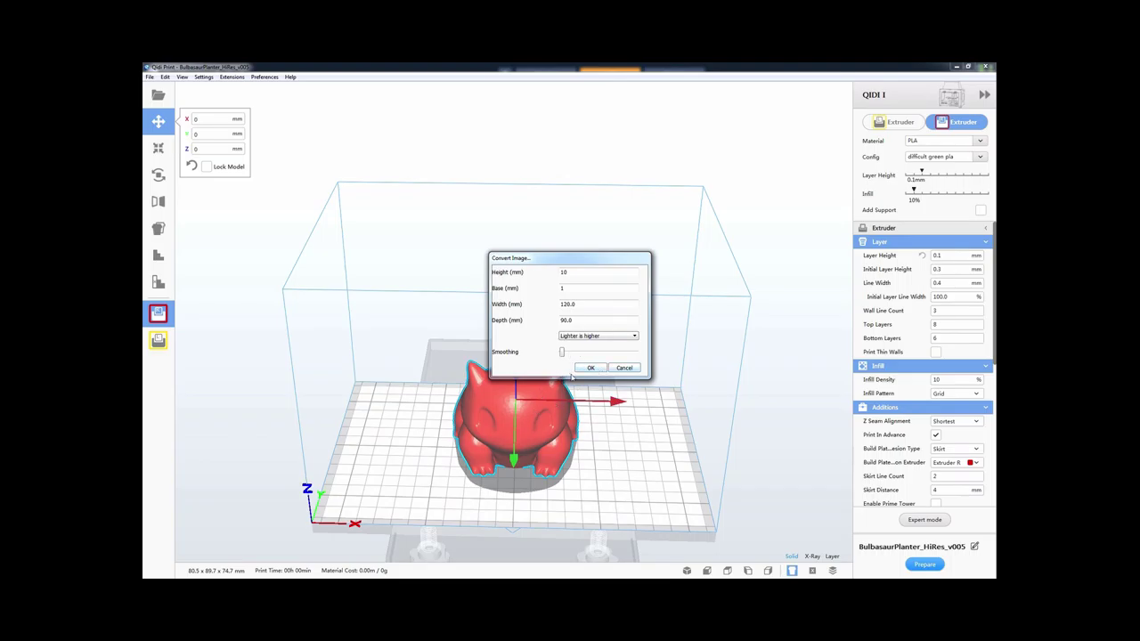
{"action": "left_click", "coordinate": [587, 367]}
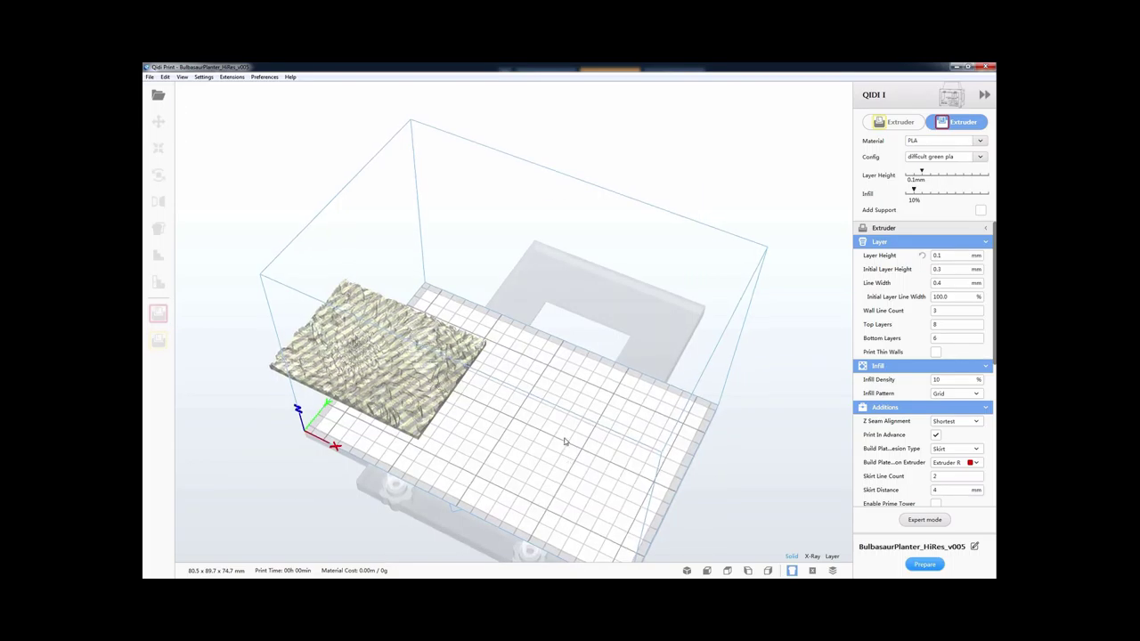
- Slide the chrysanthemum relief along X onto the plate, then delete it, leaving 0.0 x 0.0 x 0.0 mm
{"action": "left_click", "coordinate": [411, 390]}
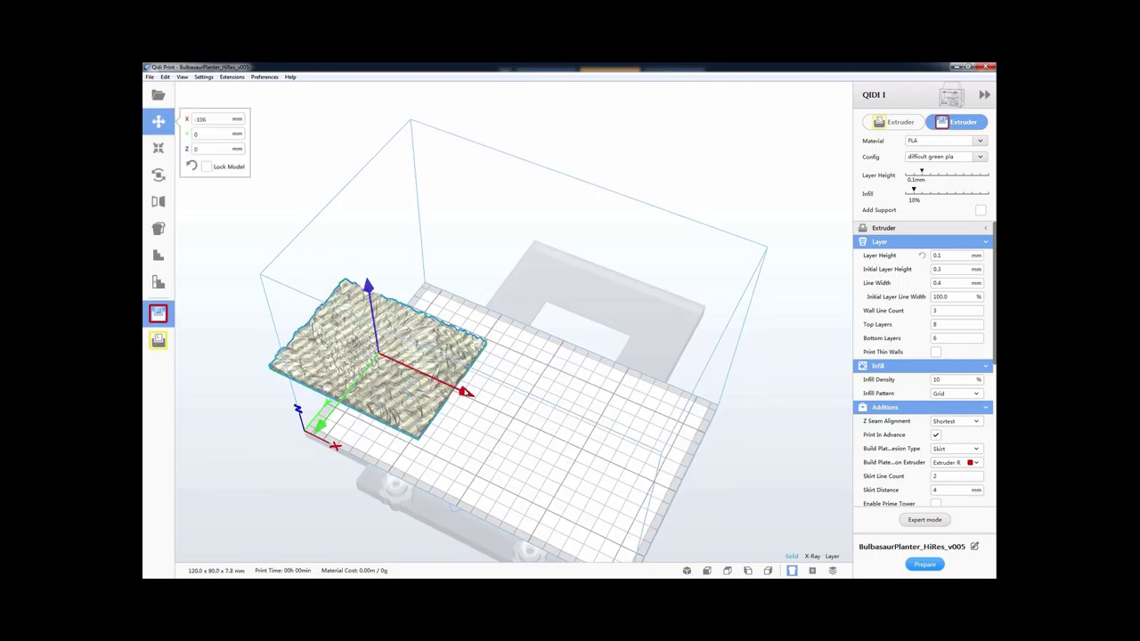
{"action": "left_click_drag", "start_coordinate": [476, 398], "coordinate": [623, 447]}
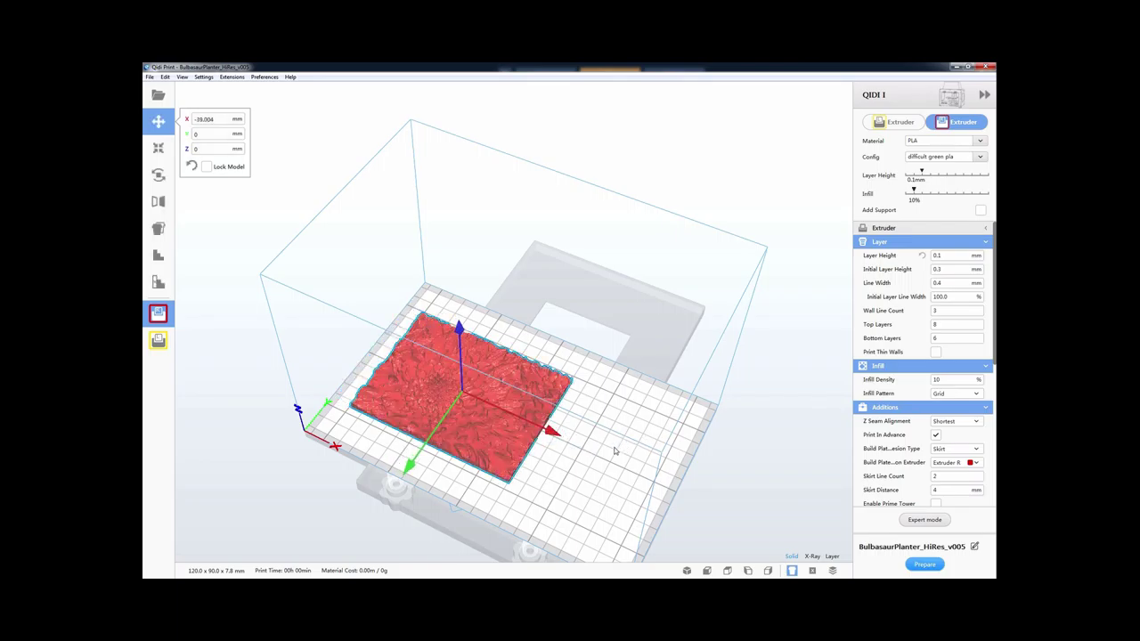
{"action": "right_click_drag", "start_coordinate": [626, 455], "coordinate": [686, 560]}
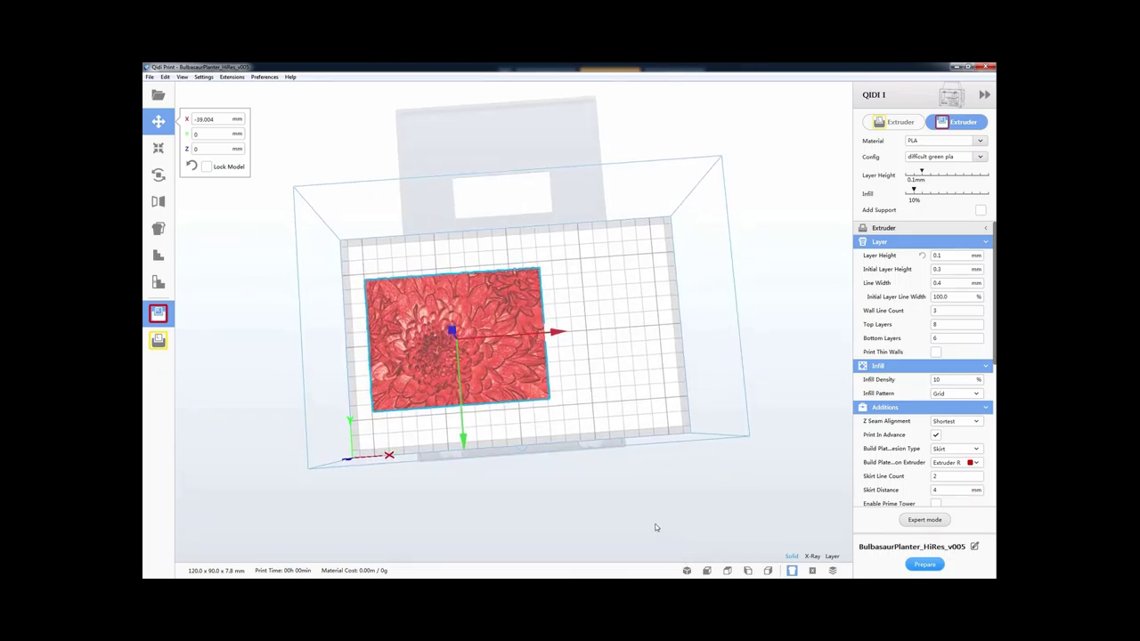
{"action": "right_click_drag", "start_coordinate": [651, 475], "coordinate": [488, 379]}
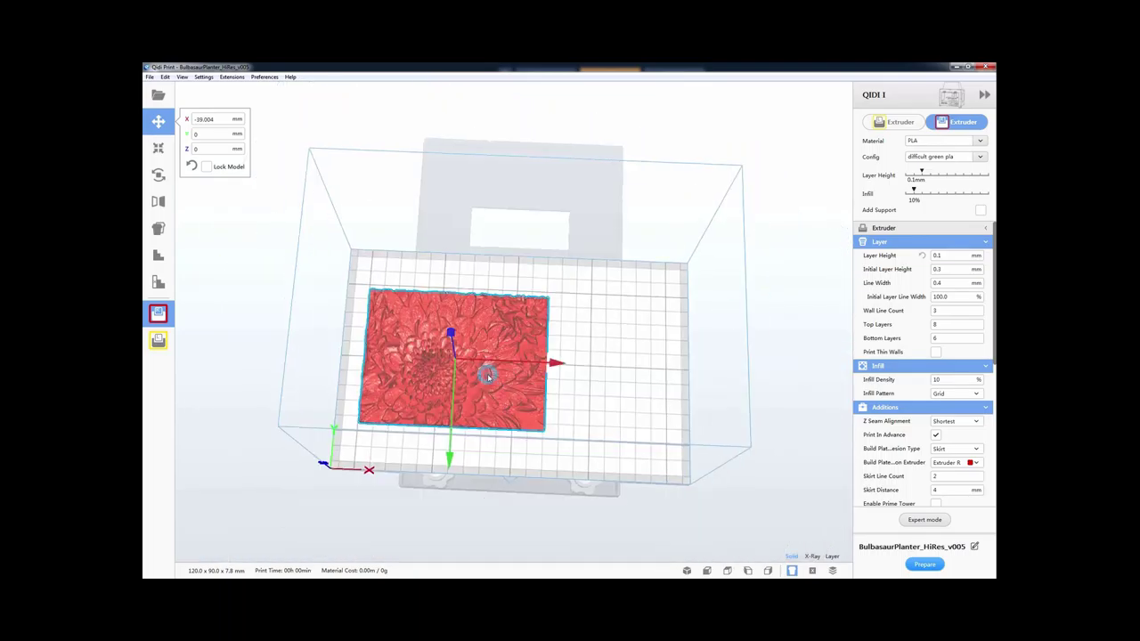
{"action": "key", "text": "Delete"}
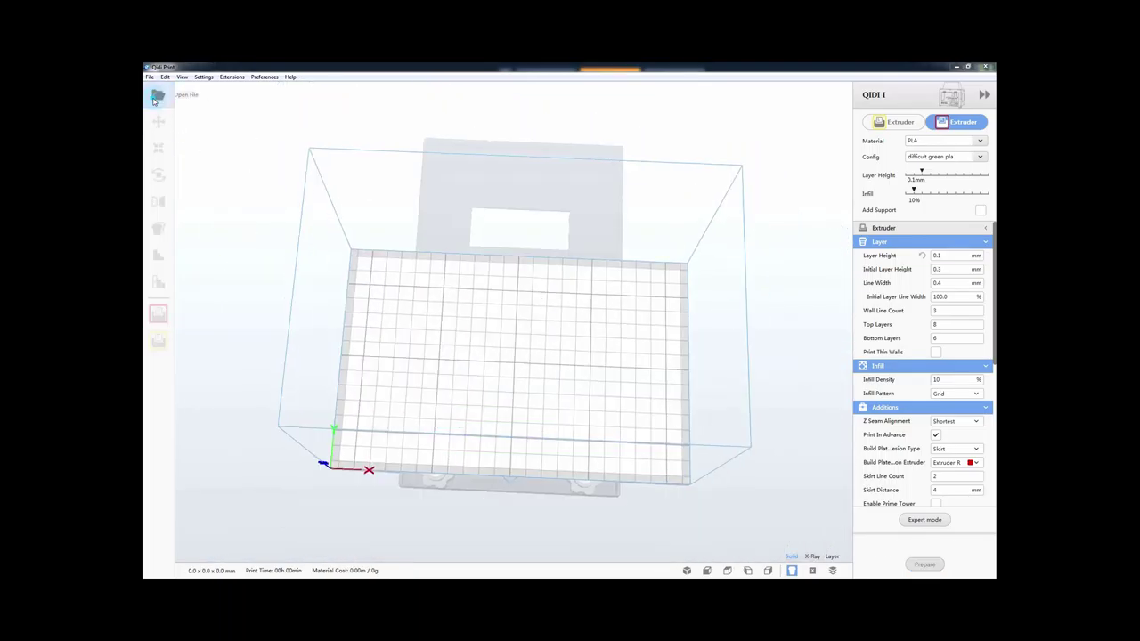
- Load dragoncito.stl from home > Downloads > 3d, a 31.2 x 71.1 x 23.7 mm model
{"action": "left_click", "coordinate": [157, 96]}
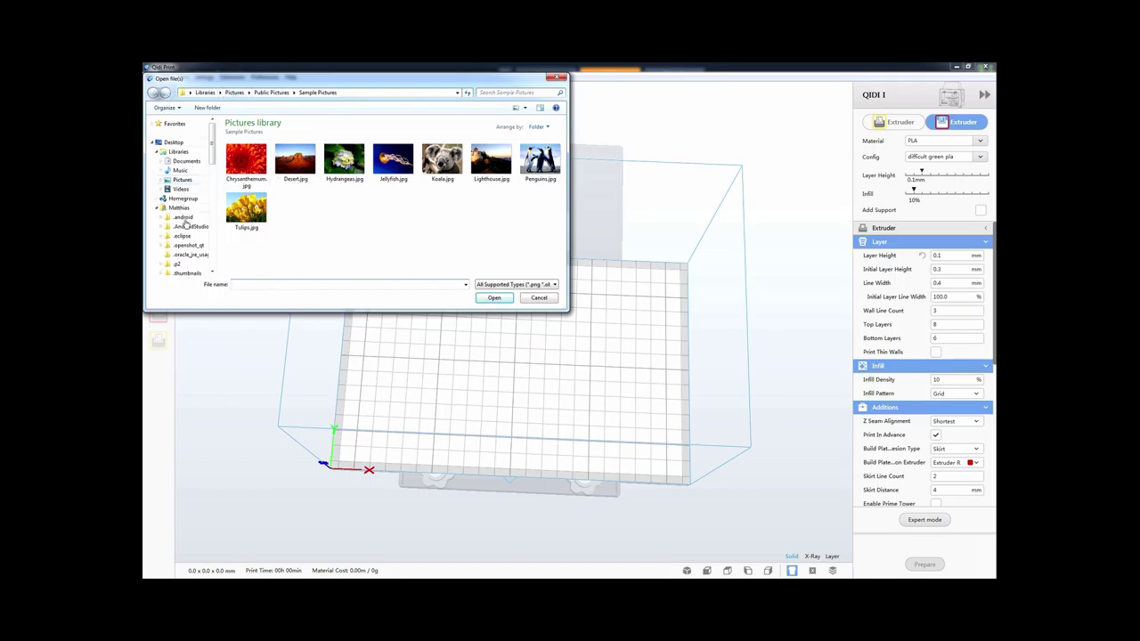
{"action": "left_click", "coordinate": [185, 207]}
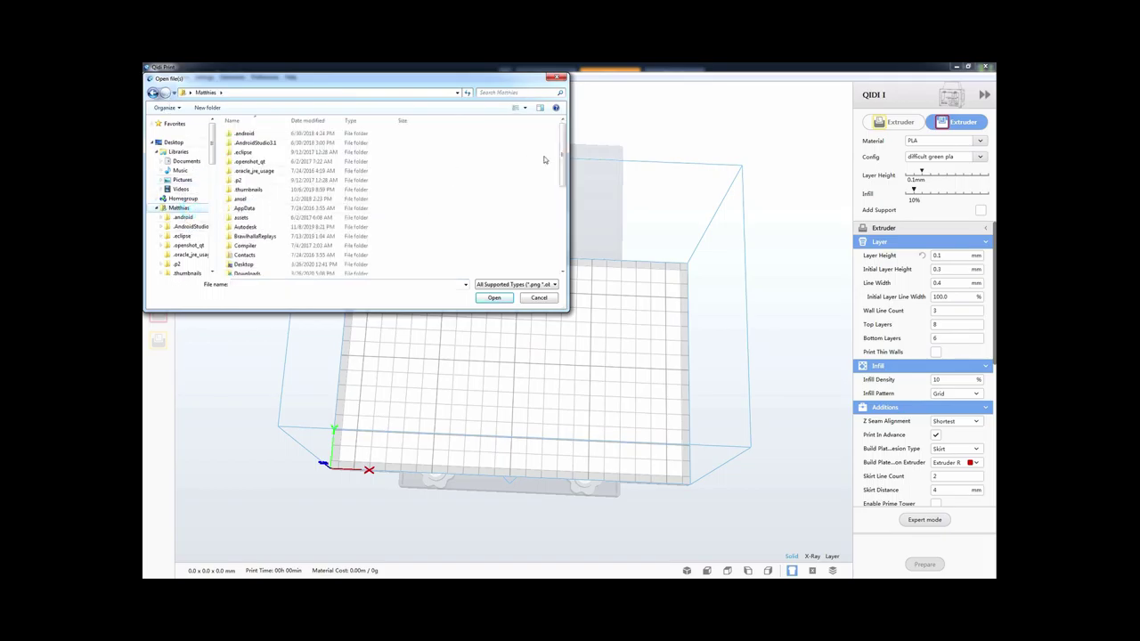
{"action": "left_click_drag", "start_coordinate": [563, 165], "coordinate": [563, 192]}
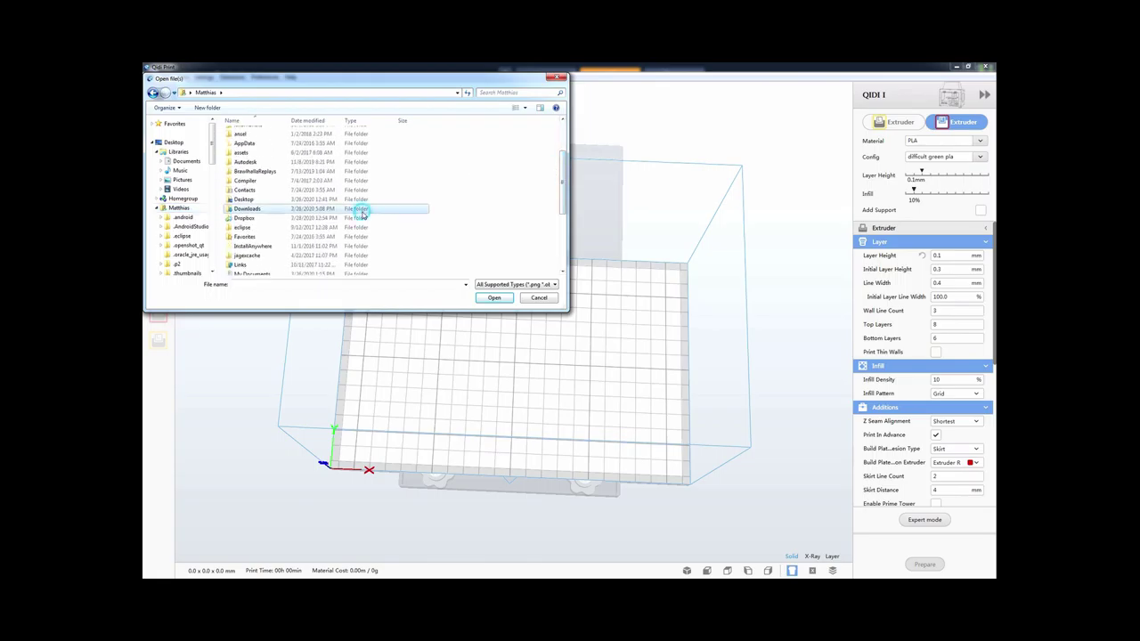
{"action": "double_click", "coordinate": [362, 214]}
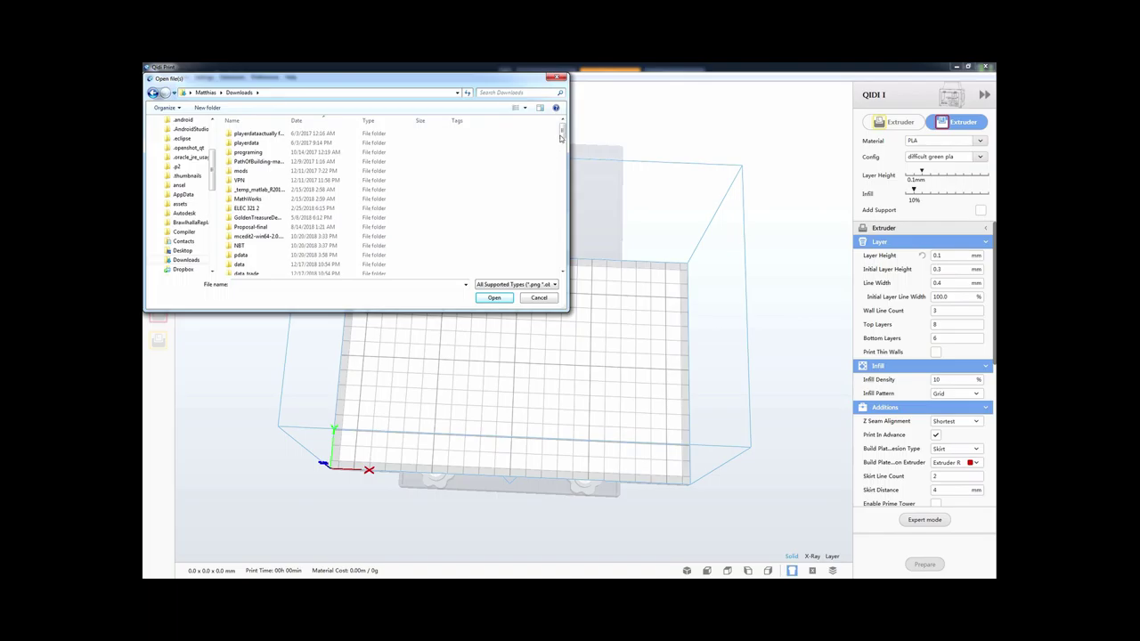
{"action": "scroll", "coordinate": [560, 138], "scroll_direction": "down", "scroll_amount": 5}
{"action": "double_click", "coordinate": [417, 245]}
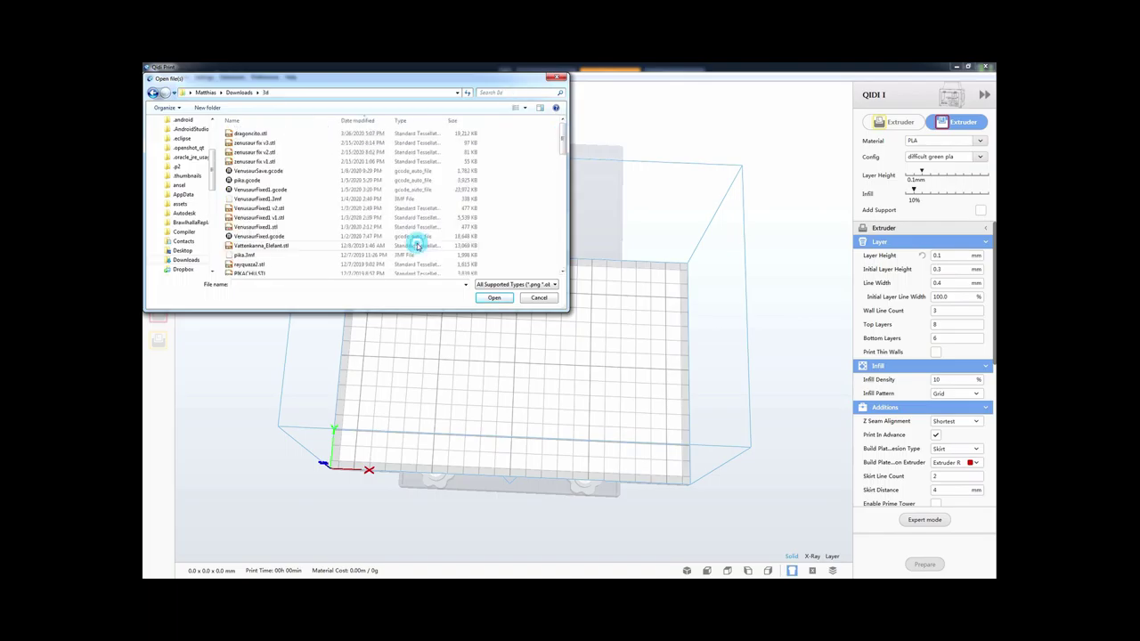
{"action": "double_click", "coordinate": [464, 135]}
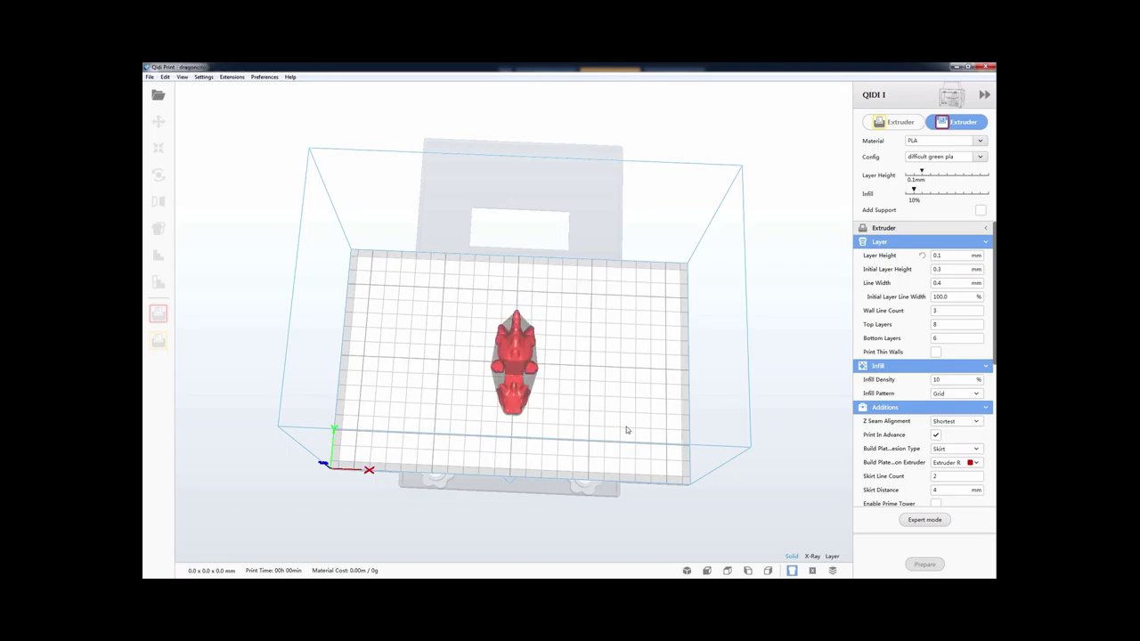
{"action": "right_click_drag", "start_coordinate": [626, 428], "coordinate": [451, 411]}
- Drag the dragon's green Y arrow to Y 10.6571, then deselect the model
{"action": "mouse_move", "coordinate": [452, 484]}
{"action": "right_mouse_down"}
{"action": "mouse_move", "coordinate": [535, 488]}
{"action": "mouse_move", "coordinate": [465, 478]}
{"action": "right_mouse_up"}
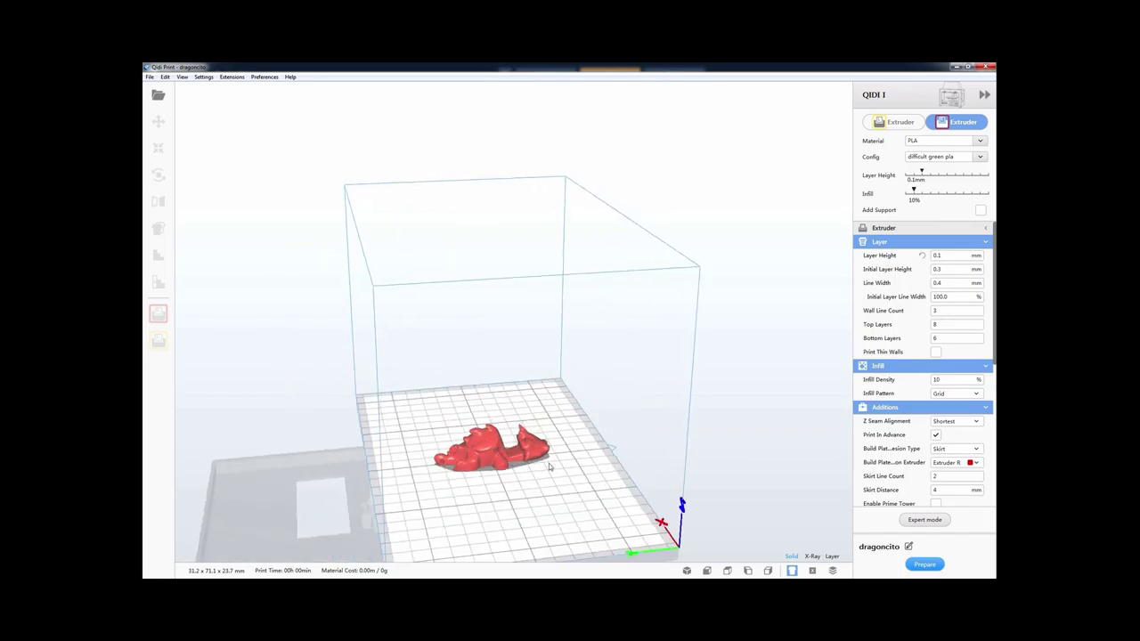
{"action": "mouse_move", "coordinate": [534, 483]}
{"action": "right_mouse_down"}
{"action": "mouse_move", "coordinate": [603, 471]}
{"action": "mouse_move", "coordinate": [609, 480]}
{"action": "right_mouse_up"}
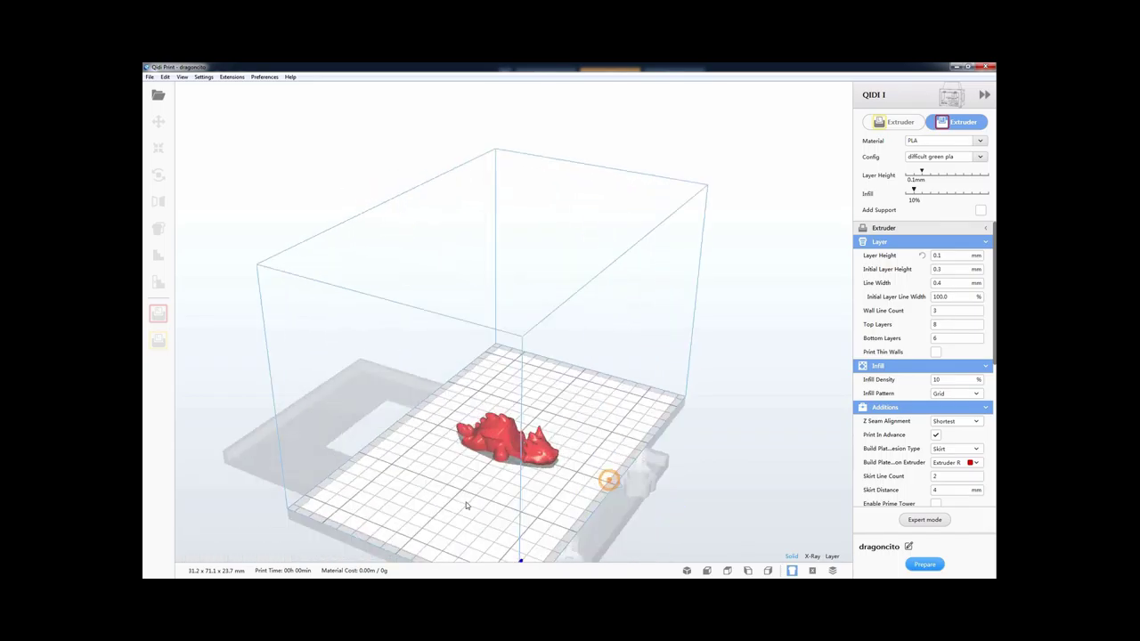
{"action": "right_click_drag", "start_coordinate": [466, 505], "coordinate": [433, 503]}
{"action": "left_click", "coordinate": [521, 457]}
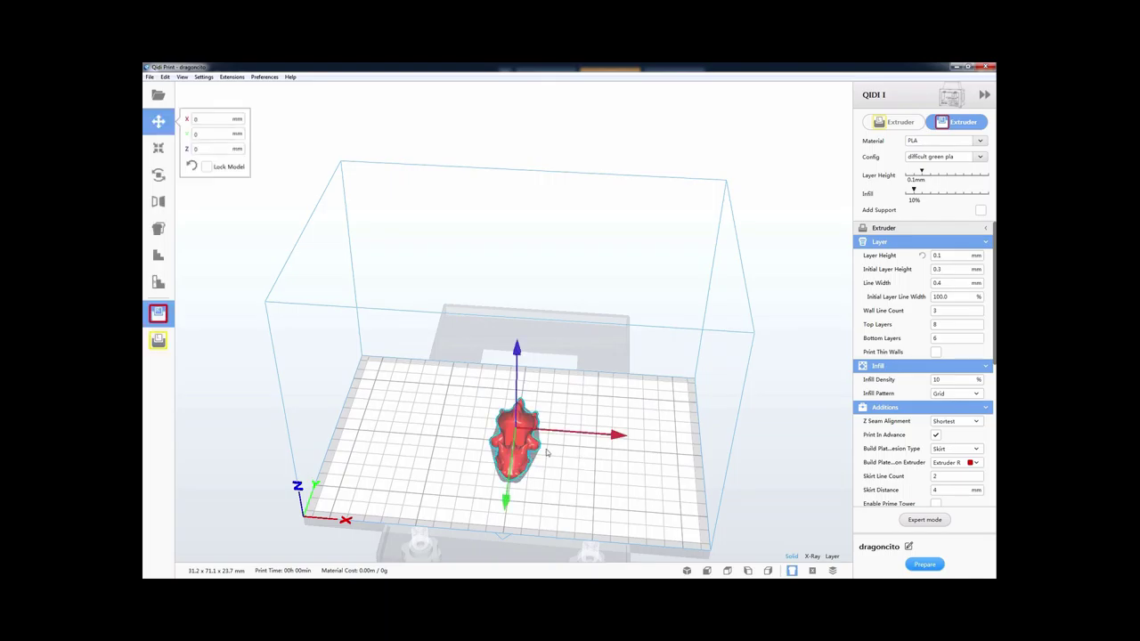
{"action": "left_click_drag", "start_coordinate": [506, 497], "coordinate": [505, 513]}
{"action": "right_click", "coordinate": [622, 437]}
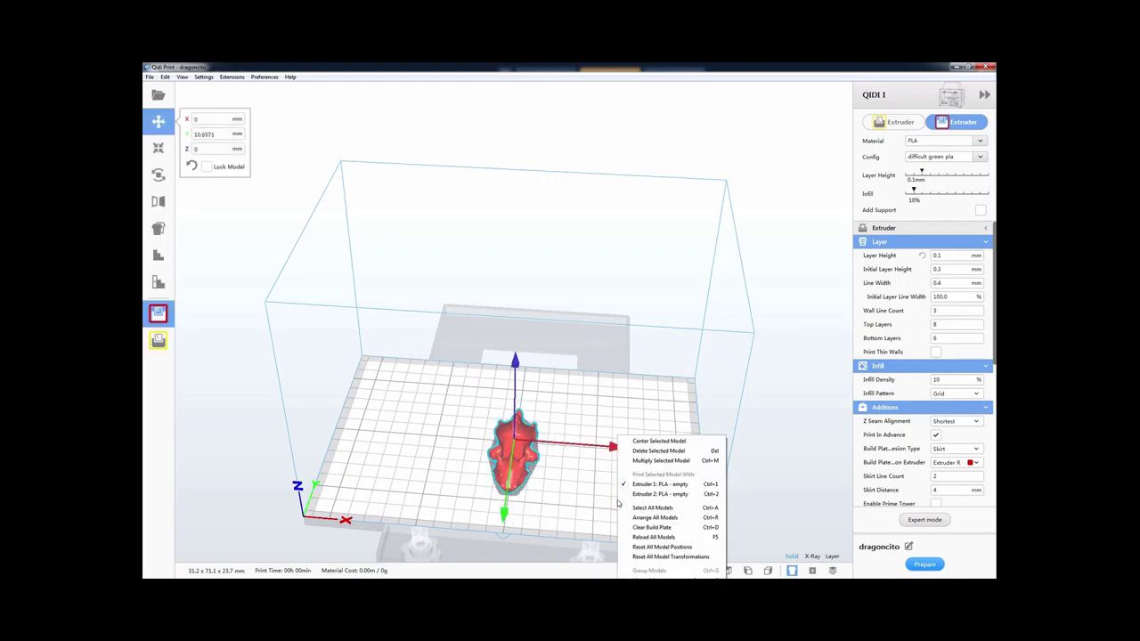
{"action": "left_click", "coordinate": [789, 456]}
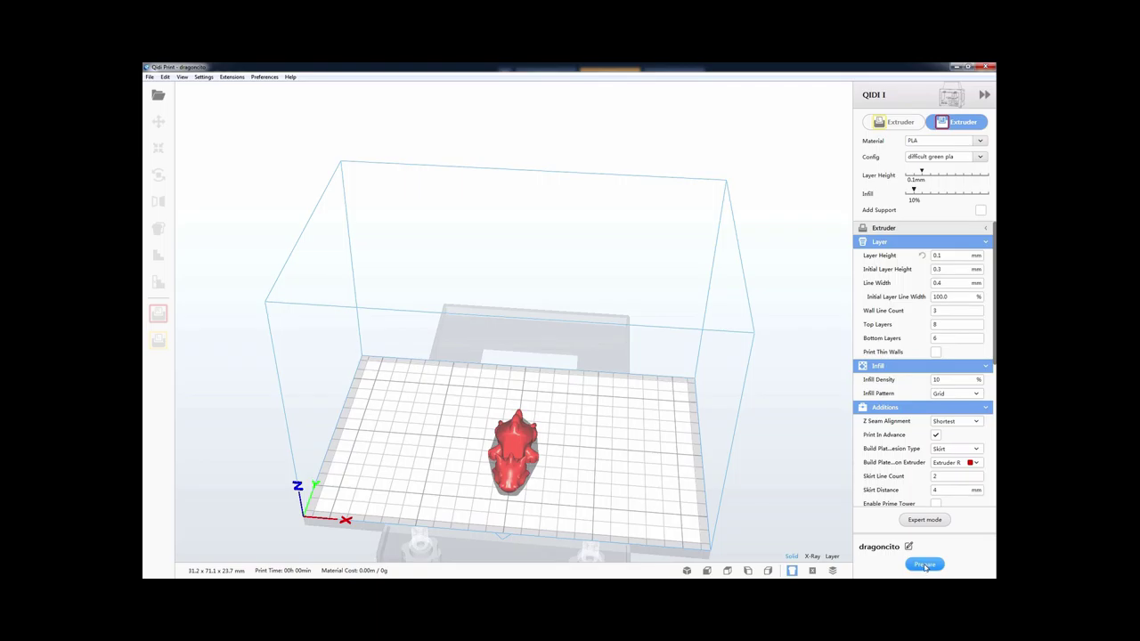
{"action": "right_click_drag", "start_coordinate": [779, 515], "coordinate": [768, 473]}
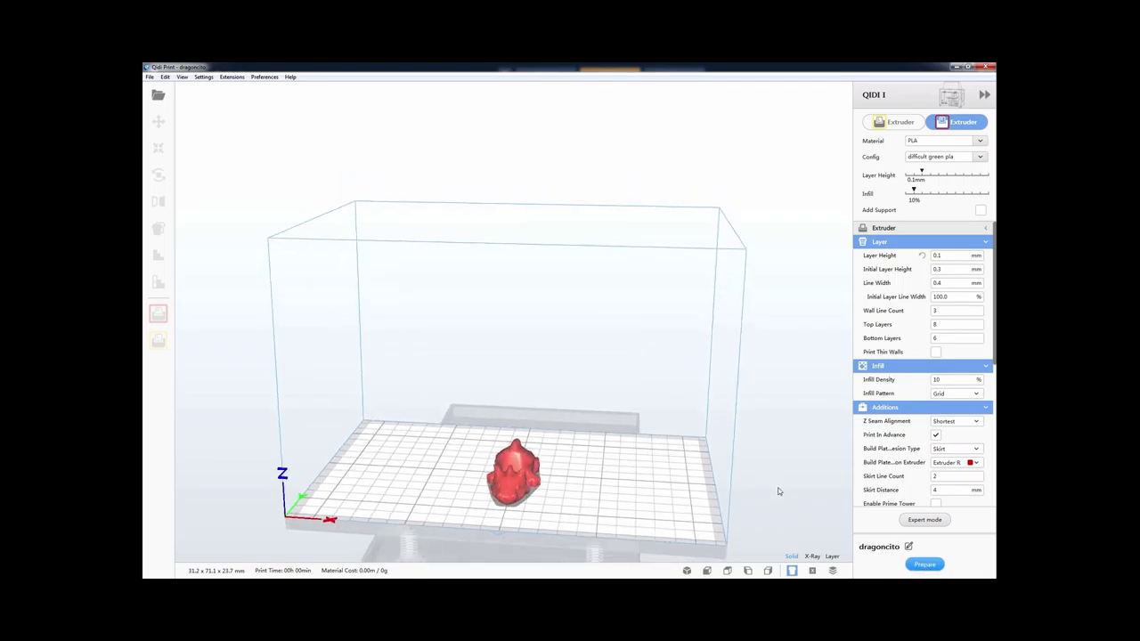
- Slice the dragoncito with Prepare, giving a 01h 27min estimate and 2.24 m / 7 g of material
{"action": "left_click", "coordinate": [924, 567]}
{"action": "right_click_drag", "start_coordinate": [700, 524], "coordinate": [507, 445]}
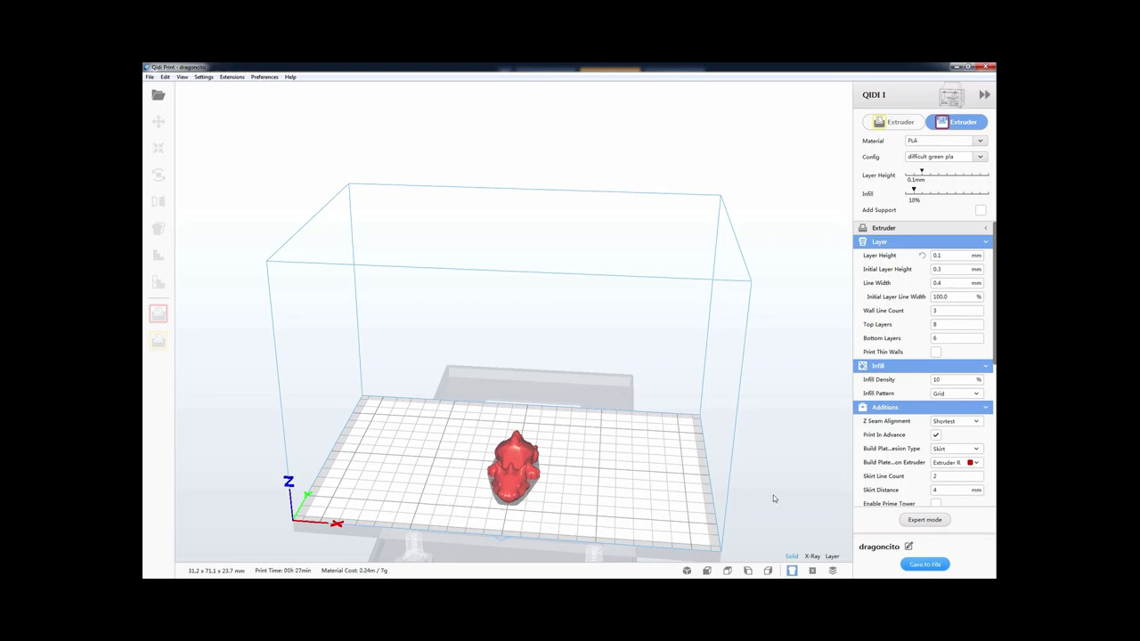
- Switch to Layer view and lower the layer slider to show only layer 1
{"action": "left_click", "coordinate": [833, 571]}
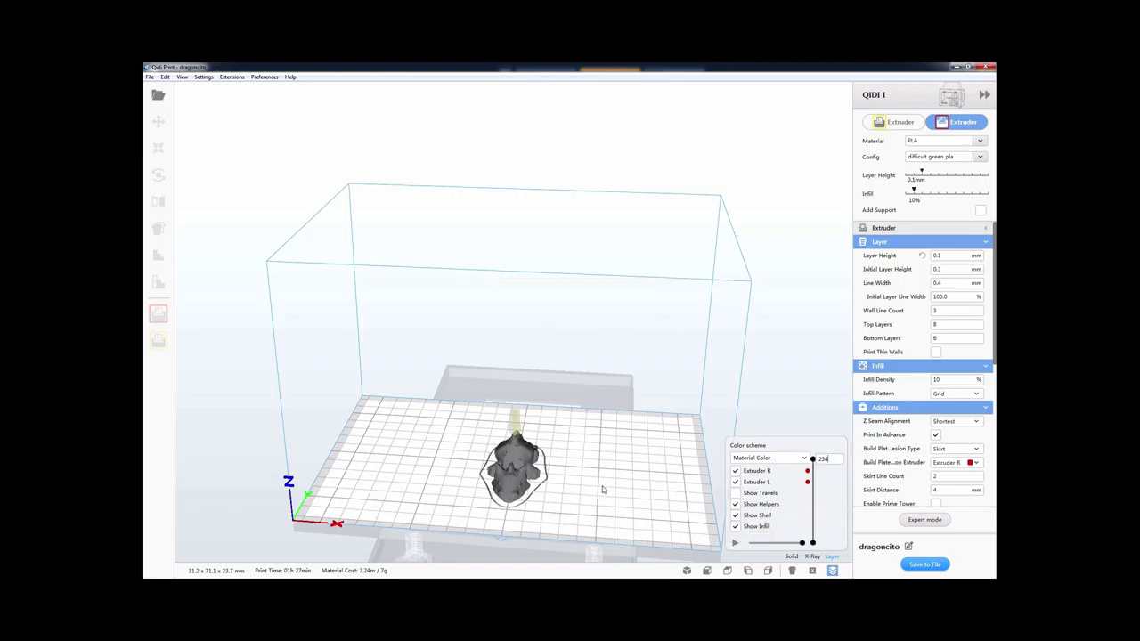
{"action": "right_click_drag", "start_coordinate": [602, 488], "coordinate": [502, 416]}
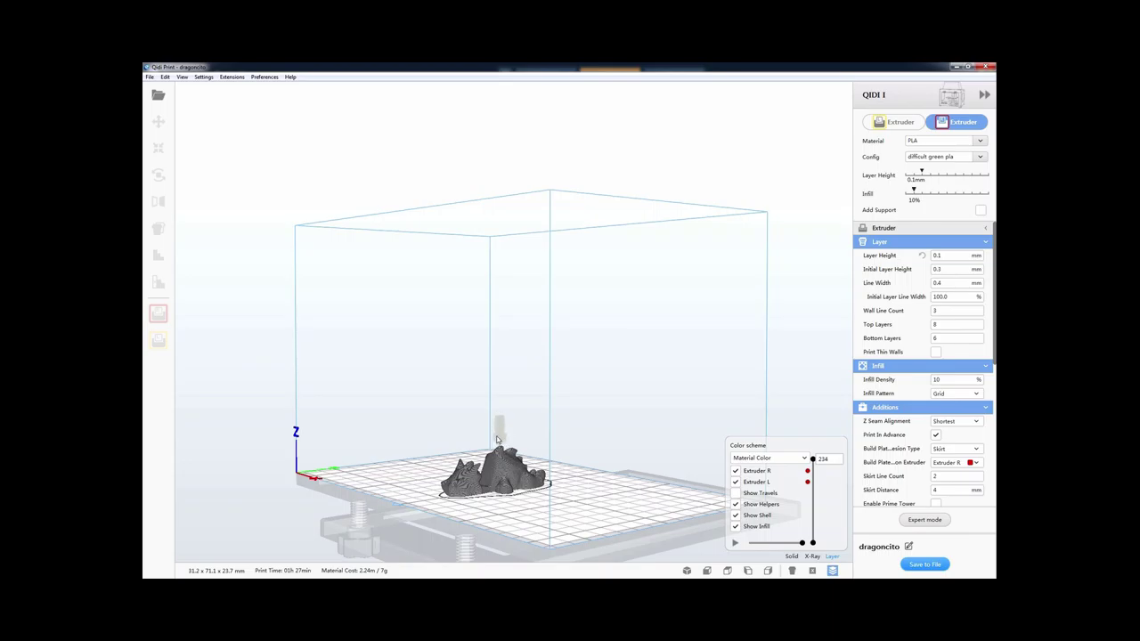
{"action": "right_click_drag", "start_coordinate": [566, 499], "coordinate": [583, 566]}
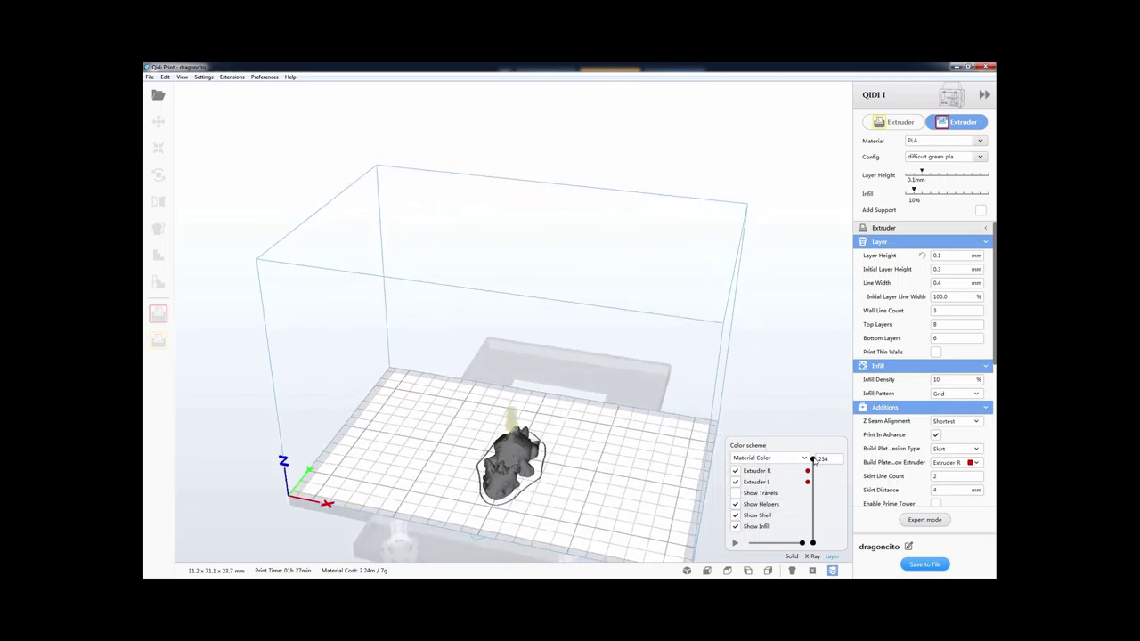
{"action": "left_click_drag", "start_coordinate": [813, 459], "coordinate": [812, 539]}
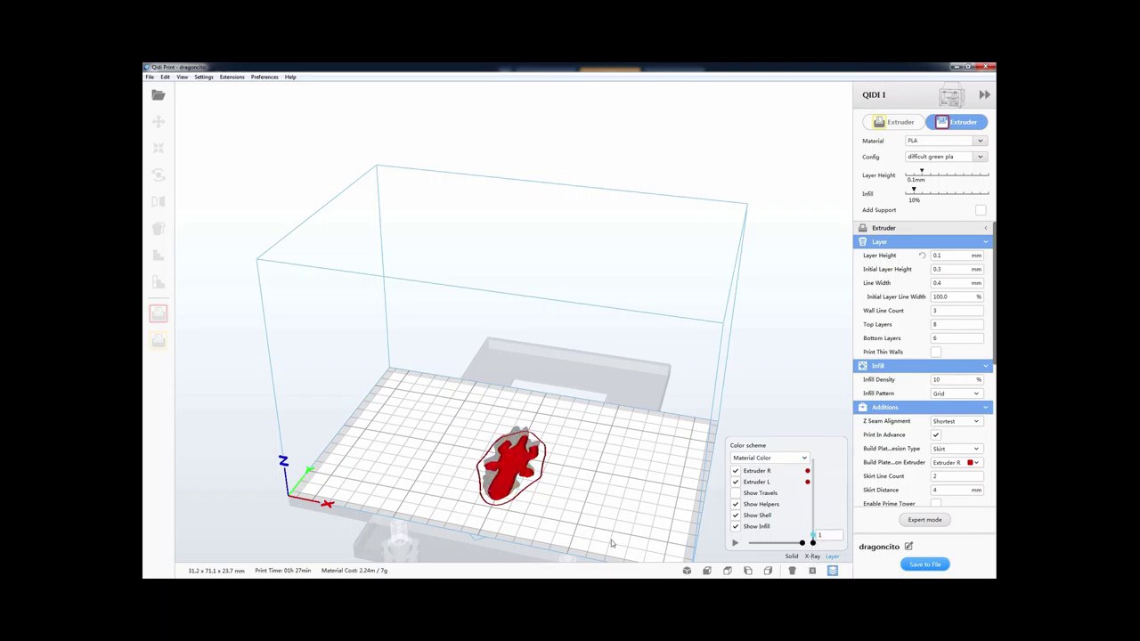
{"action": "right_click_drag", "start_coordinate": [610, 539], "coordinate": [745, 532]}
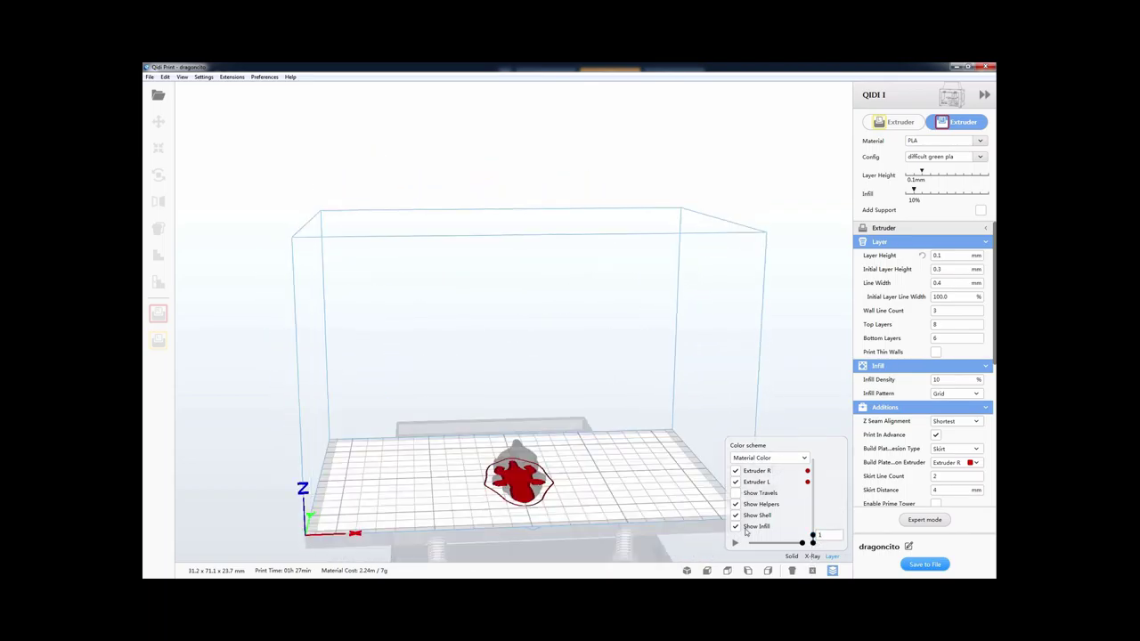
{"action": "key", "text": "Left"}
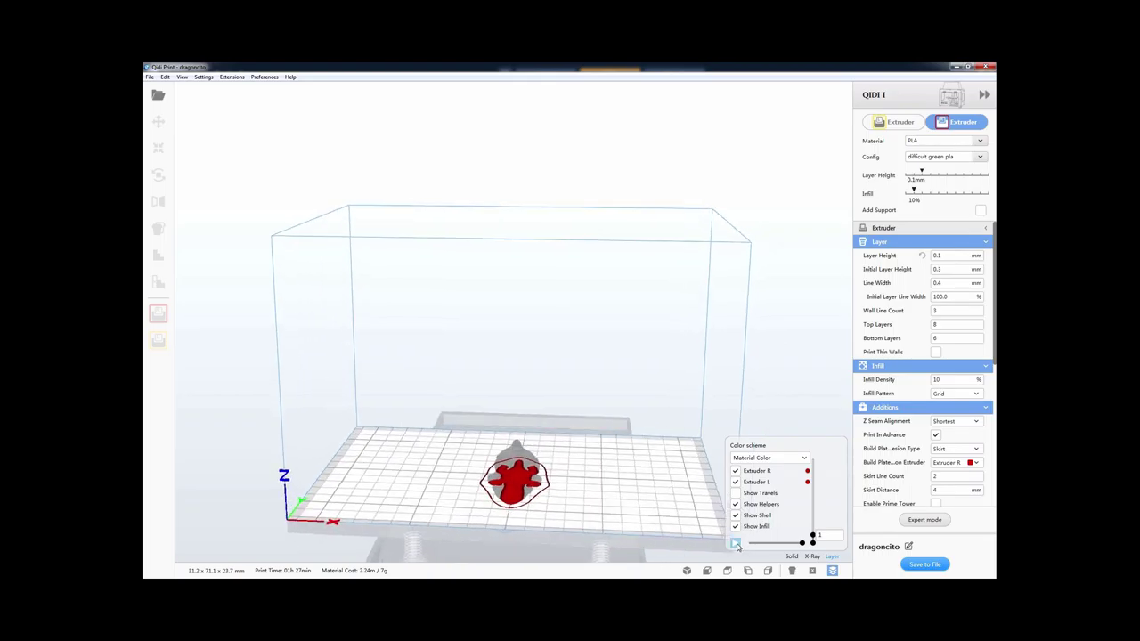
- Play the layer build from the bottom up, watching from several angles, then pause it
{"action": "left_click", "coordinate": [737, 545]}
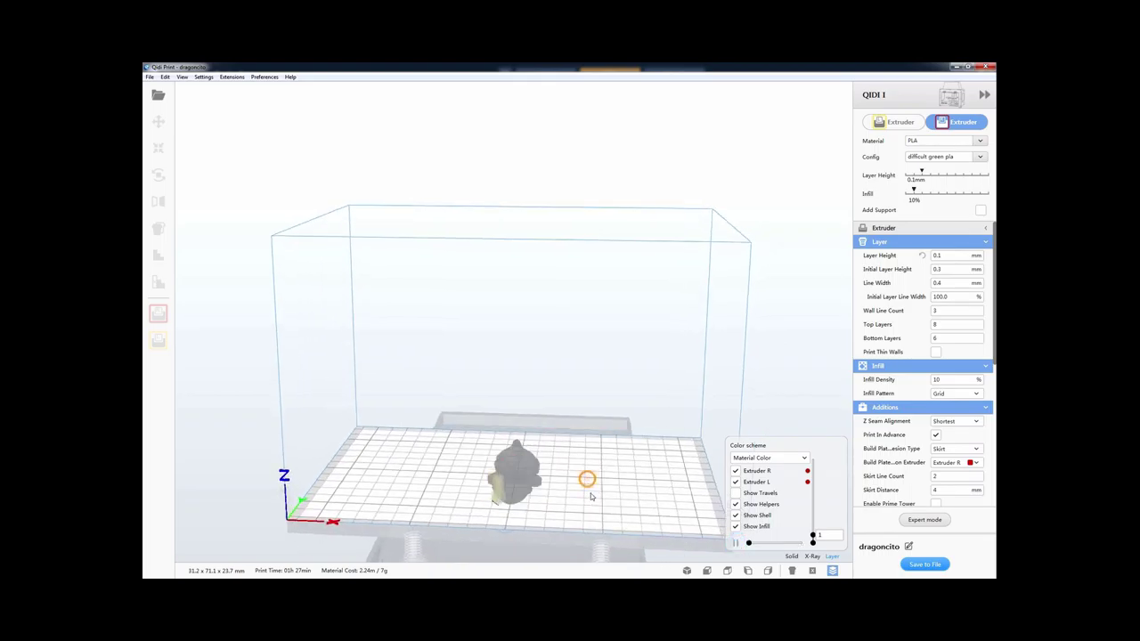
{"action": "right_click_drag", "start_coordinate": [588, 478], "coordinate": [613, 500]}
{"action": "key", "text": "Left"}
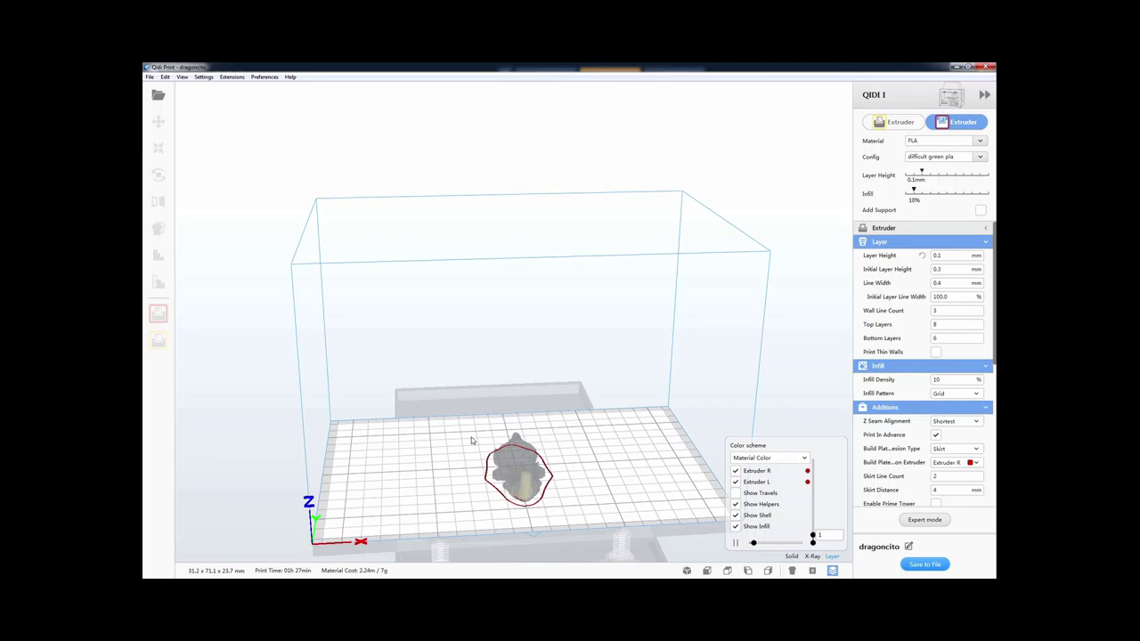
{"action": "mouse_move", "coordinate": [503, 518]}
{"action": "right_mouse_down"}
{"action": "mouse_move", "coordinate": [575, 468]}
{"action": "mouse_move", "coordinate": [564, 510]}
{"action": "mouse_move", "coordinate": [590, 539]}
{"action": "mouse_move", "coordinate": [565, 525]}
{"action": "mouse_move", "coordinate": [531, 543]}
{"action": "mouse_move", "coordinate": [543, 534]}
{"action": "mouse_move", "coordinate": [490, 532]}
{"action": "right_mouse_up"}
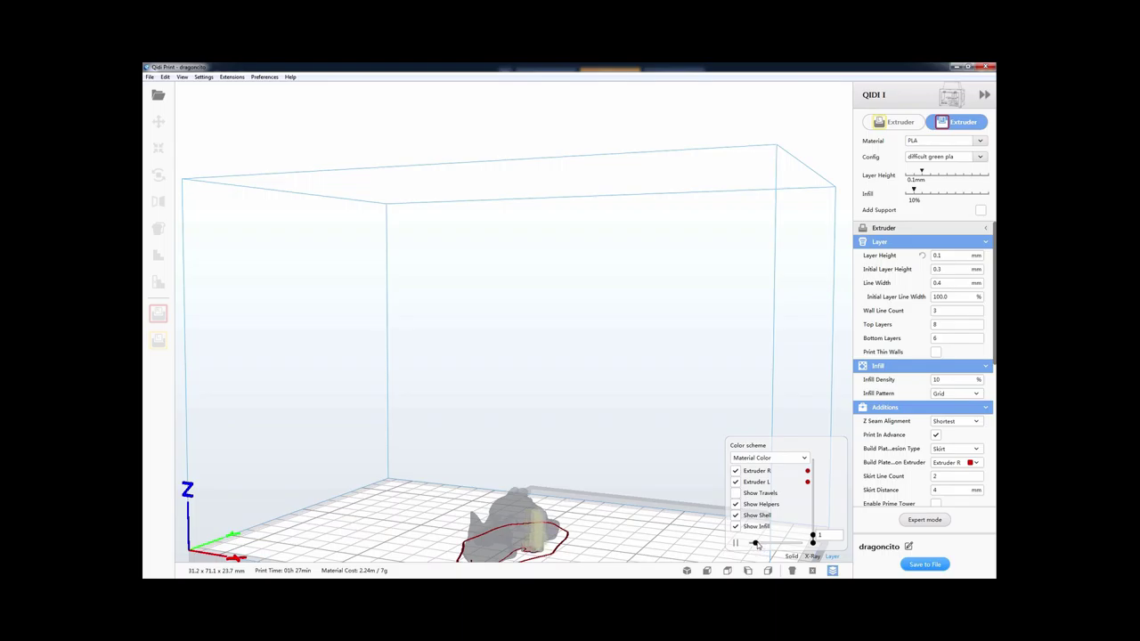
{"action": "mouse_move", "coordinate": [589, 539]}
{"action": "right_mouse_down"}
{"action": "mouse_move", "coordinate": [612, 562]}
{"action": "mouse_move", "coordinate": [601, 533]}
{"action": "right_mouse_up"}
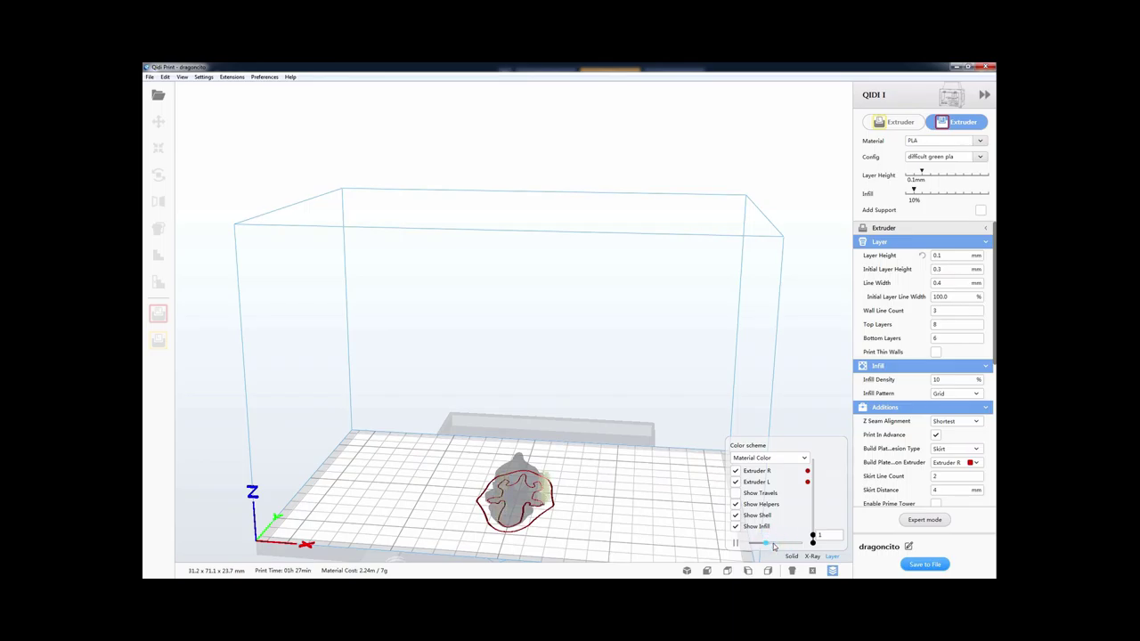
{"action": "left_click_drag", "start_coordinate": [766, 544], "coordinate": [772, 545]}
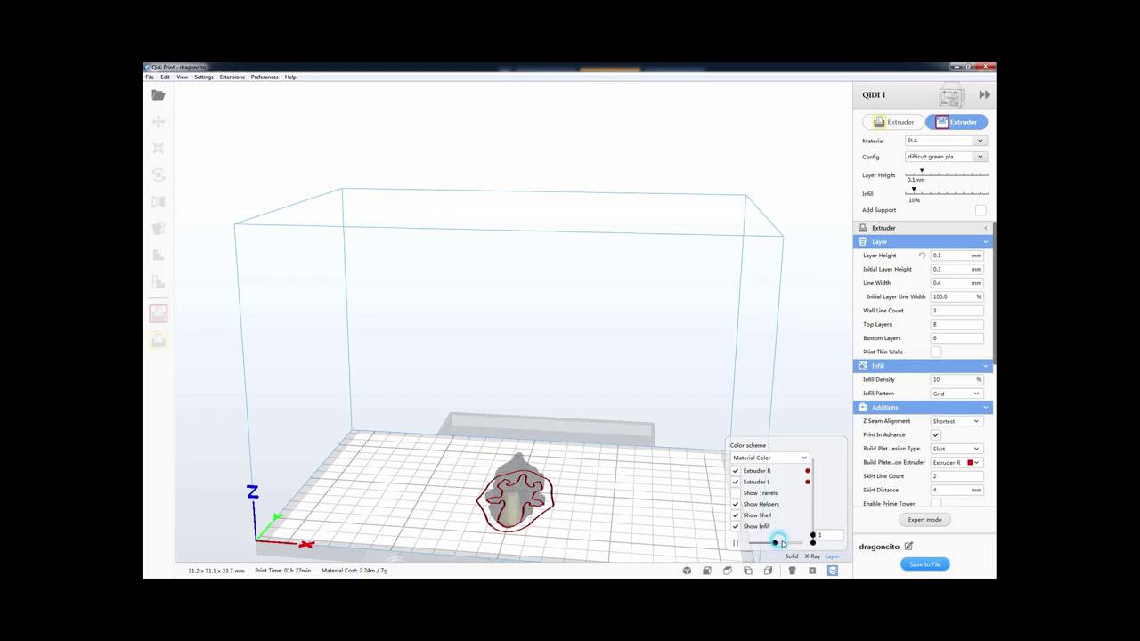
{"action": "left_click", "coordinate": [790, 543]}
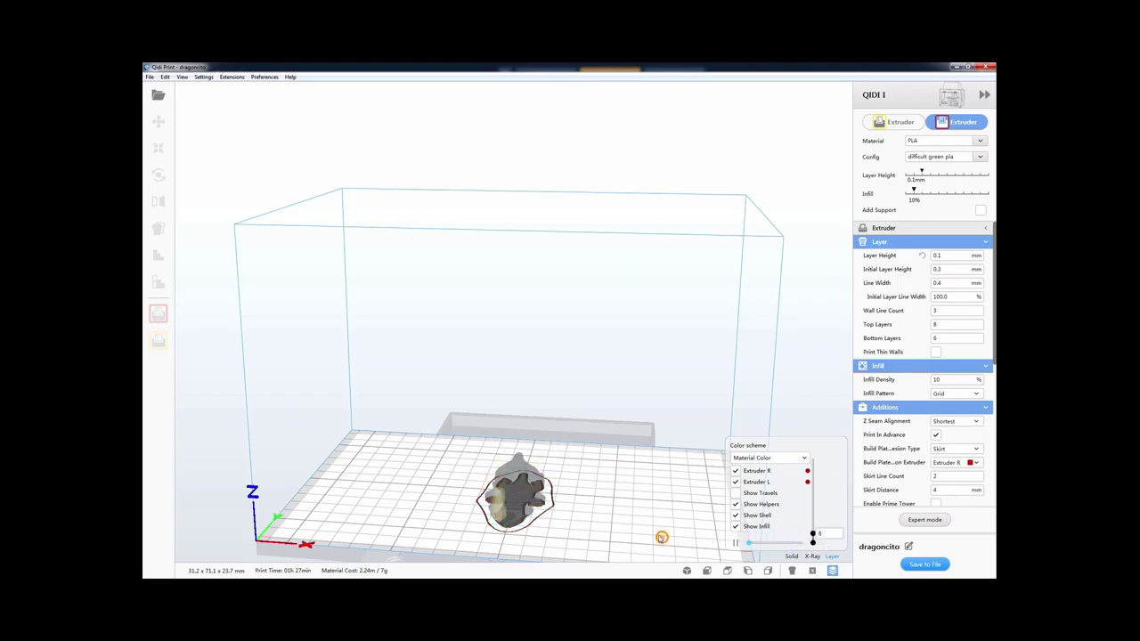
{"action": "right_click_drag", "start_coordinate": [662, 539], "coordinate": [593, 525]}
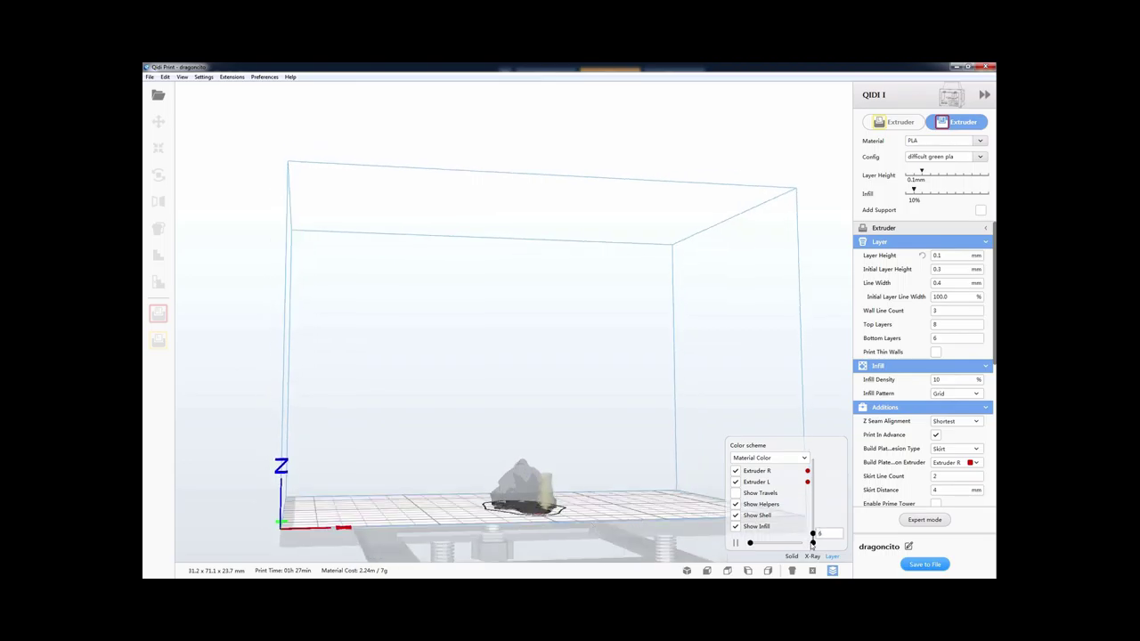
{"action": "left_click", "coordinate": [735, 543]}
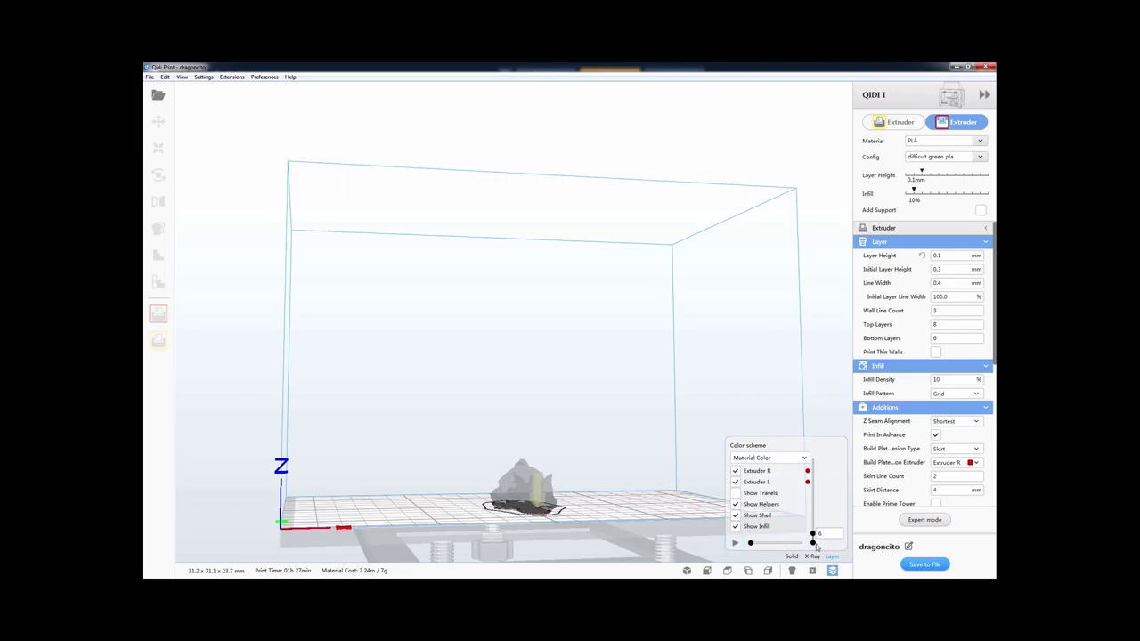
- Set the layer preview to layer 49 and view the grid infill from above
{"action": "left_click", "coordinate": [812, 543]}
{"action": "left_click_drag", "start_coordinate": [813, 541], "coordinate": [812, 519]}
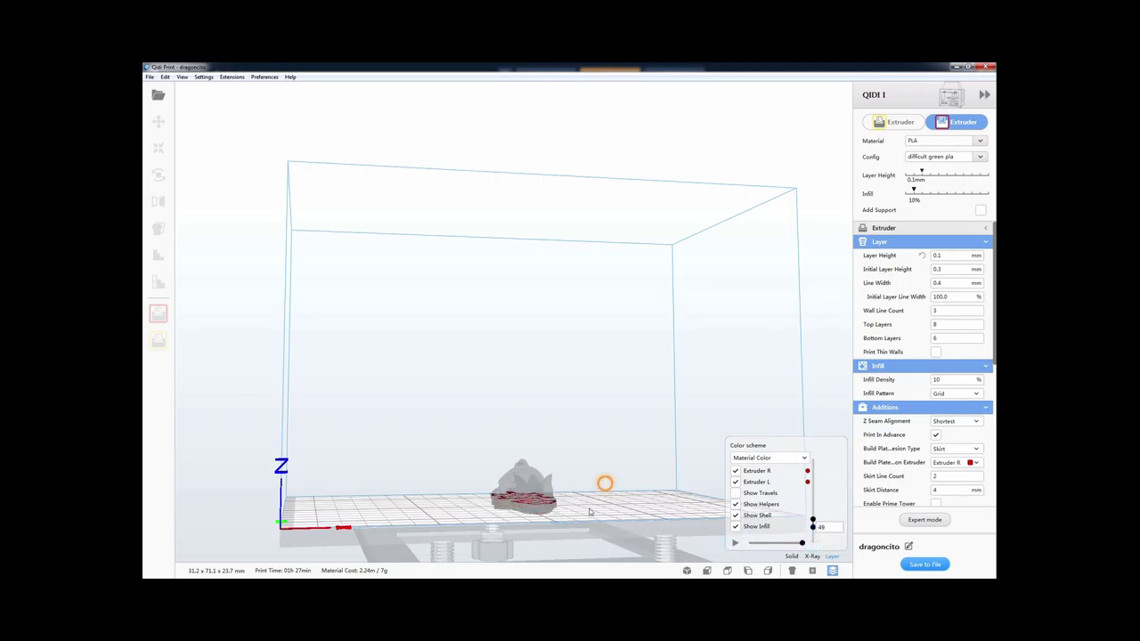
{"action": "right_click_drag", "start_coordinate": [606, 481], "coordinate": [589, 533]}
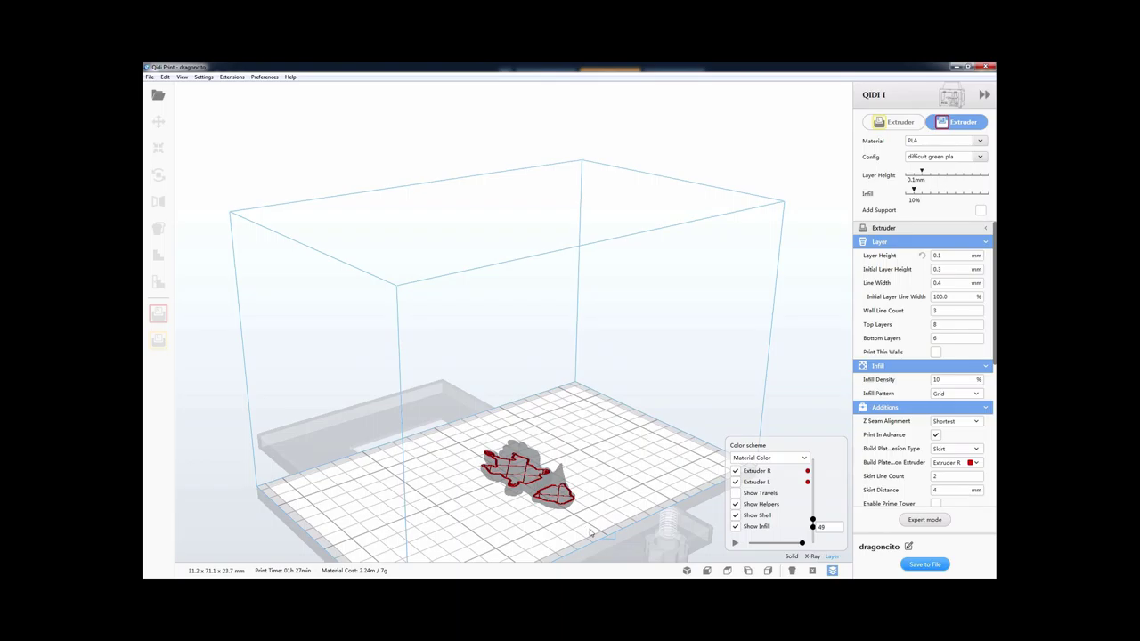
- Raise the preview to layer 51, then restore the full model up to layer 234
{"action": "left_click", "coordinate": [812, 531]}
{"action": "left_click_drag", "start_coordinate": [812, 531], "coordinate": [812, 470]}
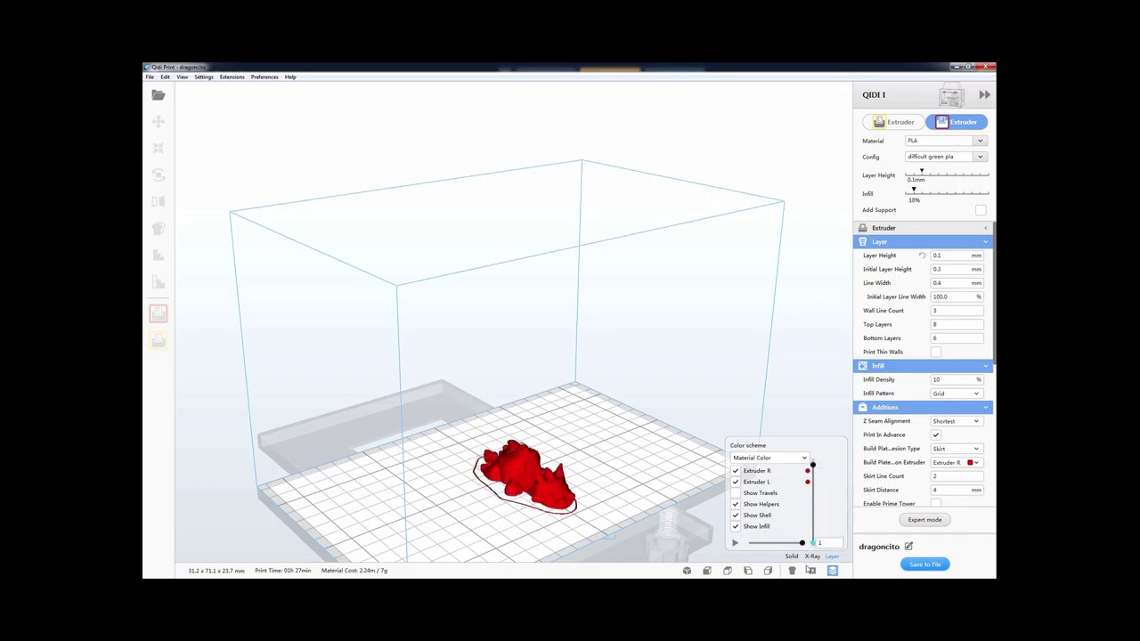
{"action": "right_click_drag", "start_coordinate": [585, 526], "coordinate": [752, 514]}
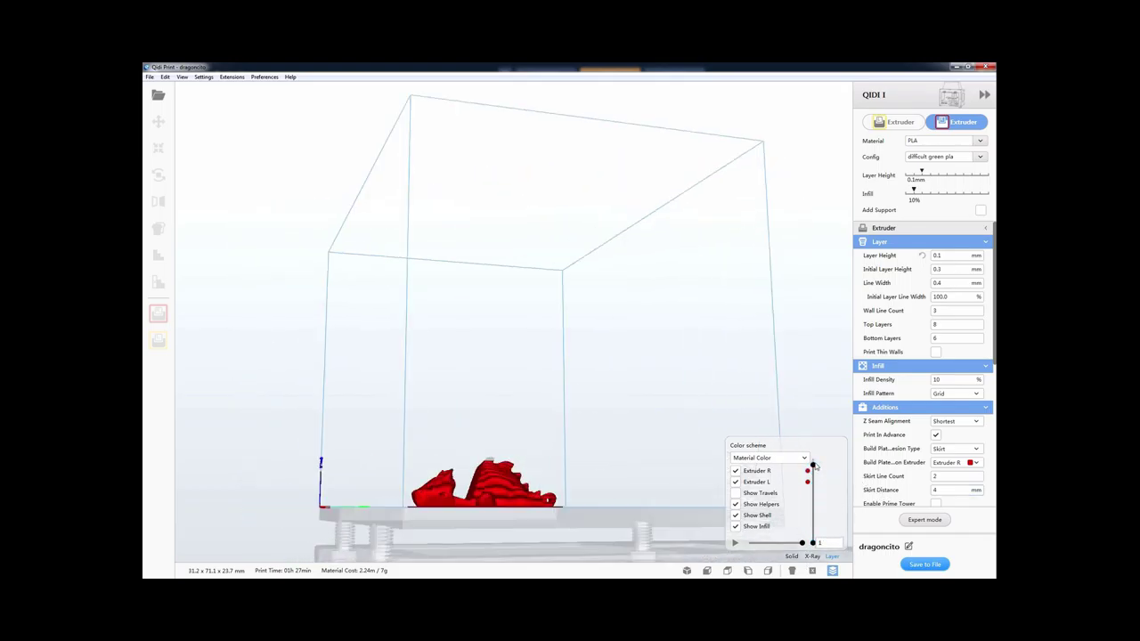
{"action": "right_click_drag", "start_coordinate": [574, 429], "coordinate": [505, 445]}
{"action": "left_click", "coordinate": [505, 445]}
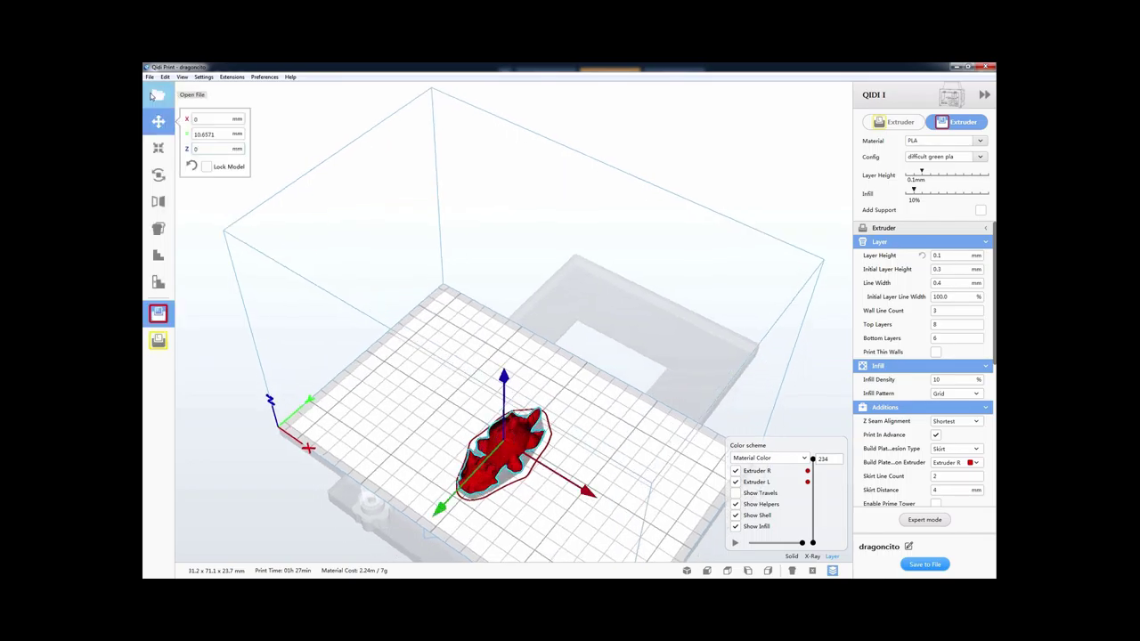
- Delete the keychain and load Red_Dragon_Reading_a_Book.stl (75.3 x 69.6 x 46.1 mm), shown solid
{"action": "key", "text": "Delete"}
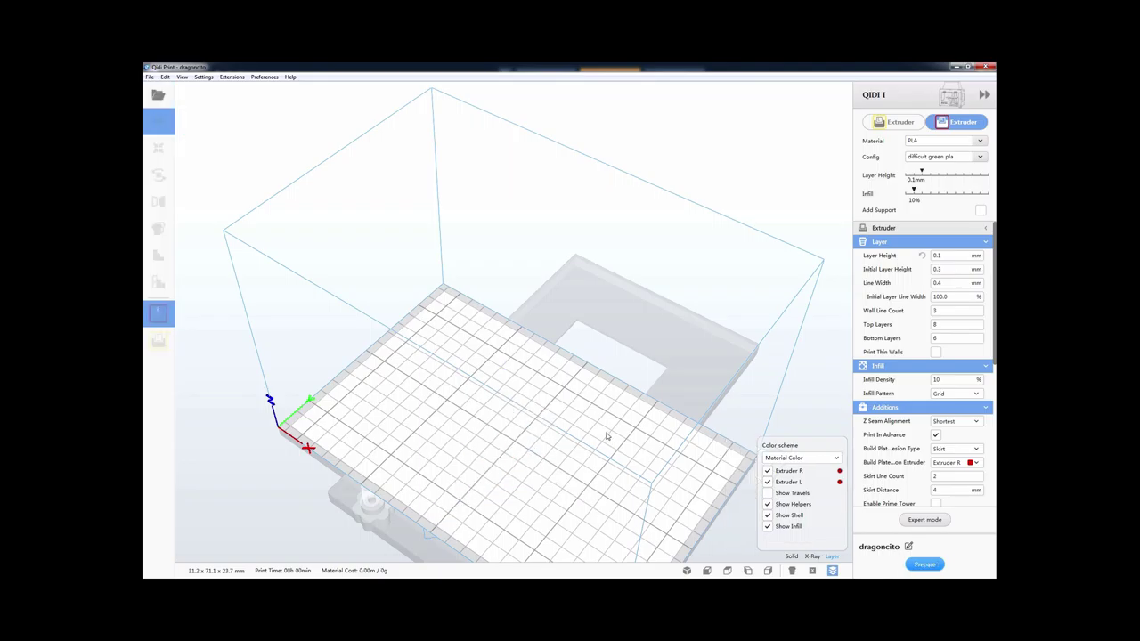
{"action": "left_click", "coordinate": [158, 94]}
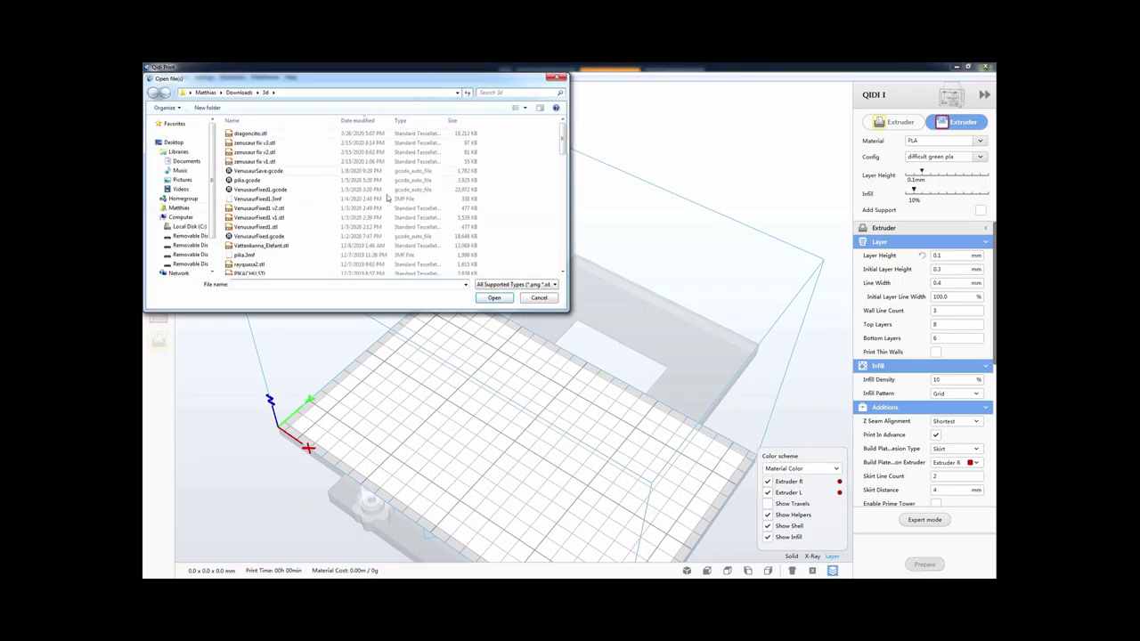
{"action": "left_click_drag", "start_coordinate": [562, 135], "coordinate": [561, 190]}
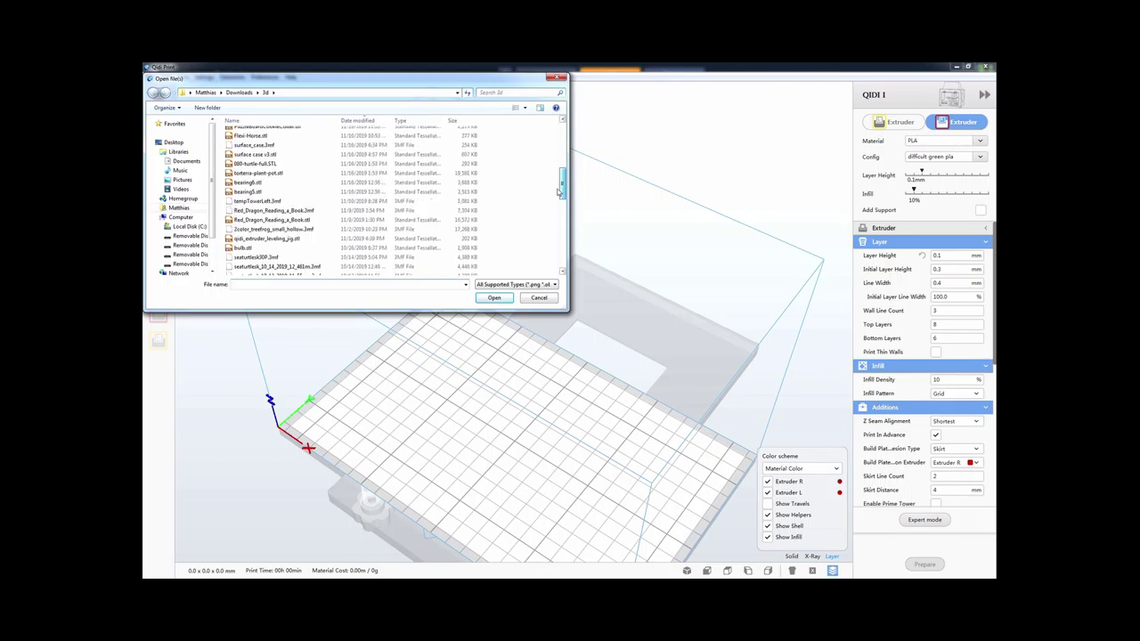
{"action": "left_click", "coordinate": [369, 221]}
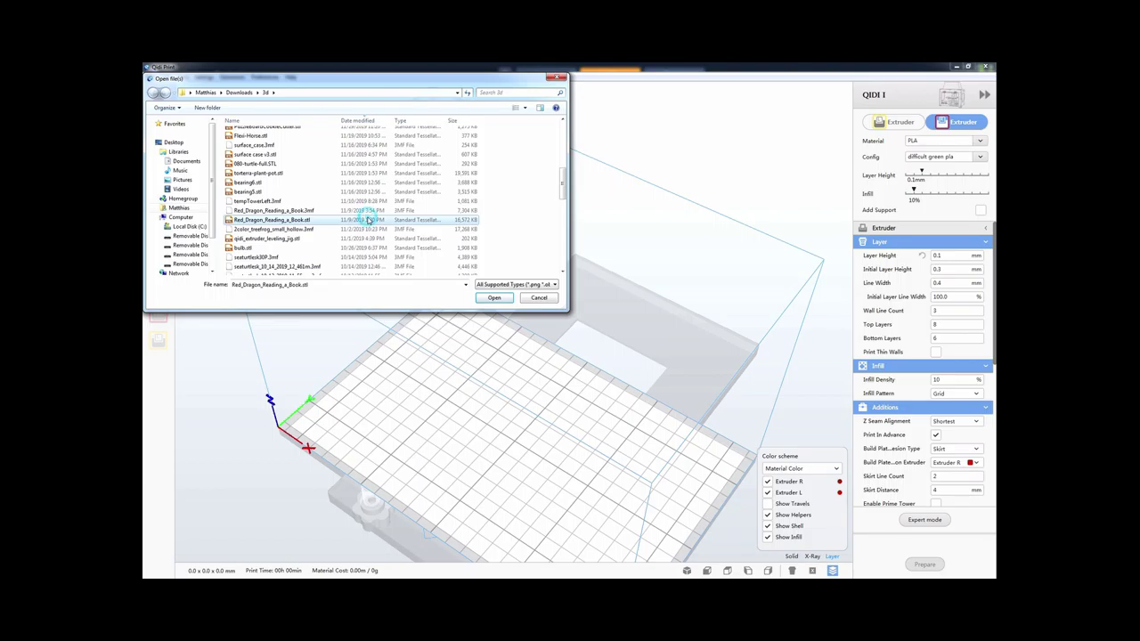
{"action": "double_click", "coordinate": [369, 221]}
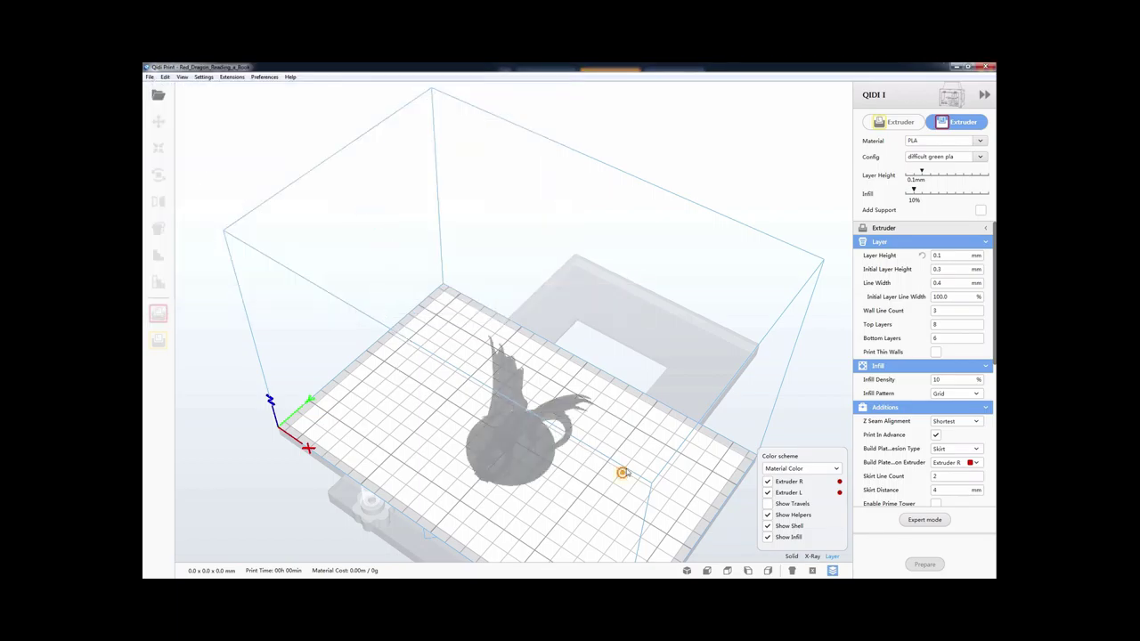
{"action": "right_click_drag", "start_coordinate": [624, 474], "coordinate": [789, 563]}
{"action": "left_click", "coordinate": [791, 570]}
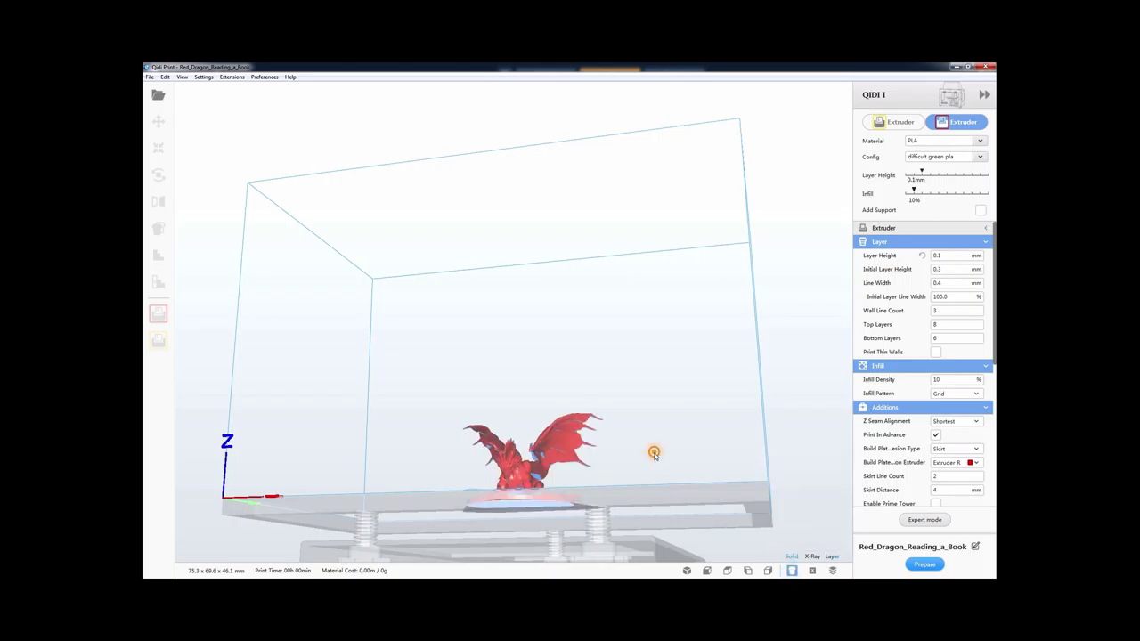
- Slice the red dragon (3 h 06 min, 3.87 m / 12 g) and show its 456-layer preview
{"action": "right_click_drag", "start_coordinate": [654, 451], "coordinate": [614, 512]}
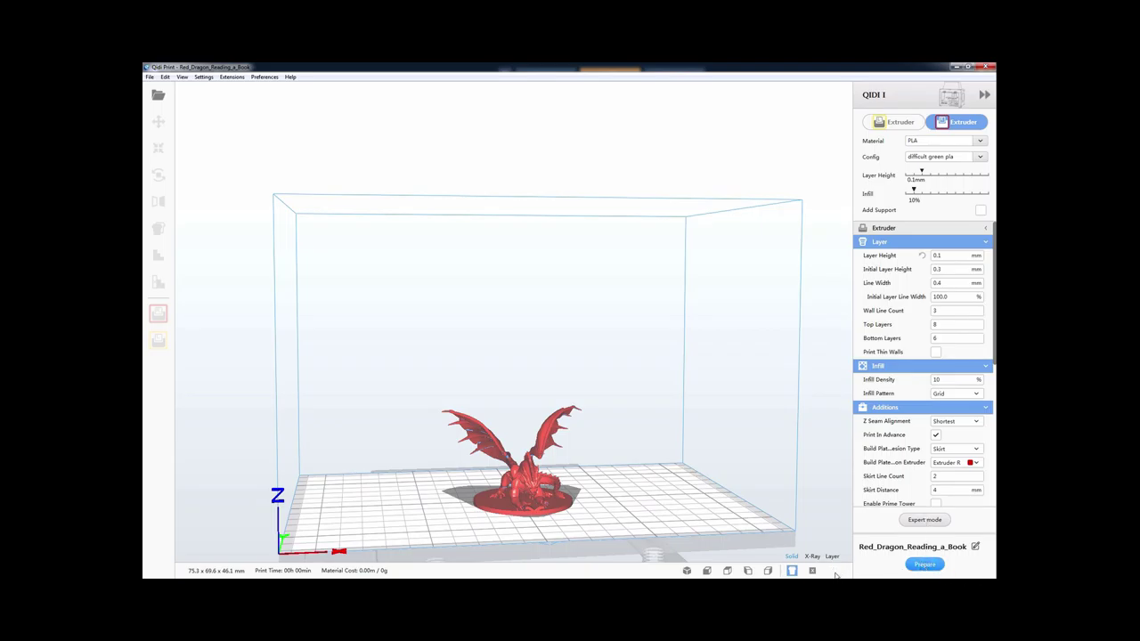
{"action": "left_click", "coordinate": [917, 564]}
{"action": "left_click", "coordinate": [833, 571]}
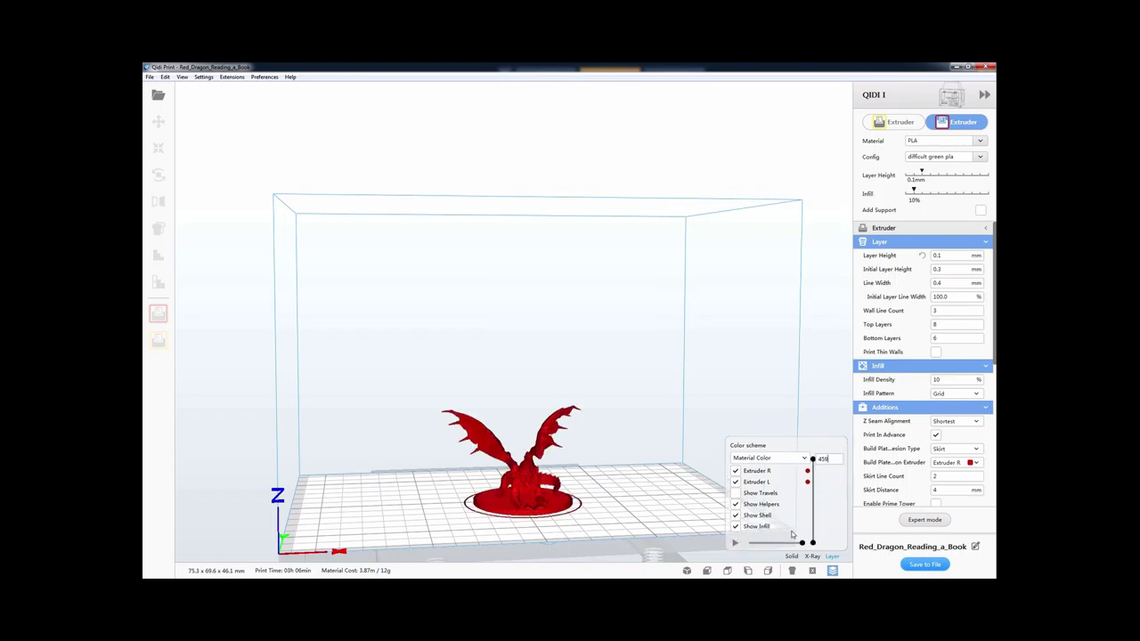
- Lower the layer preview through layer 163 to layer 142, then open the Expert mode parameters
{"action": "left_click_drag", "start_coordinate": [813, 460], "coordinate": [813, 513]}
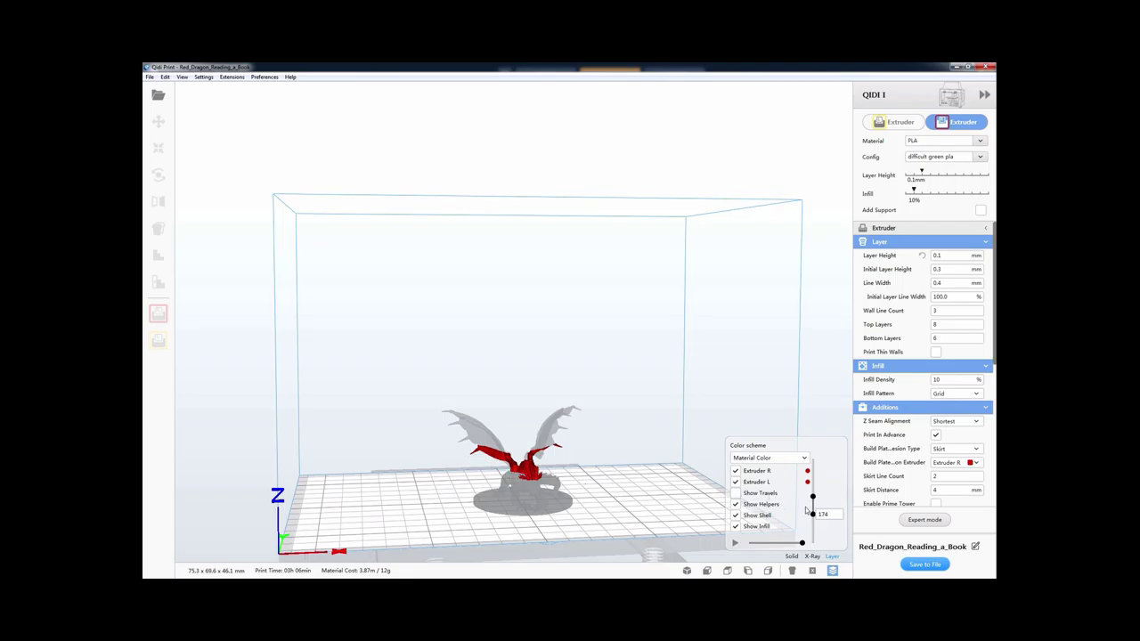
{"action": "mouse_move", "coordinate": [813, 513]}
{"action": "left_mouse_down"}
{"action": "mouse_move", "coordinate": [814, 500]}
{"action": "mouse_move", "coordinate": [816, 512]}
{"action": "left_mouse_up"}
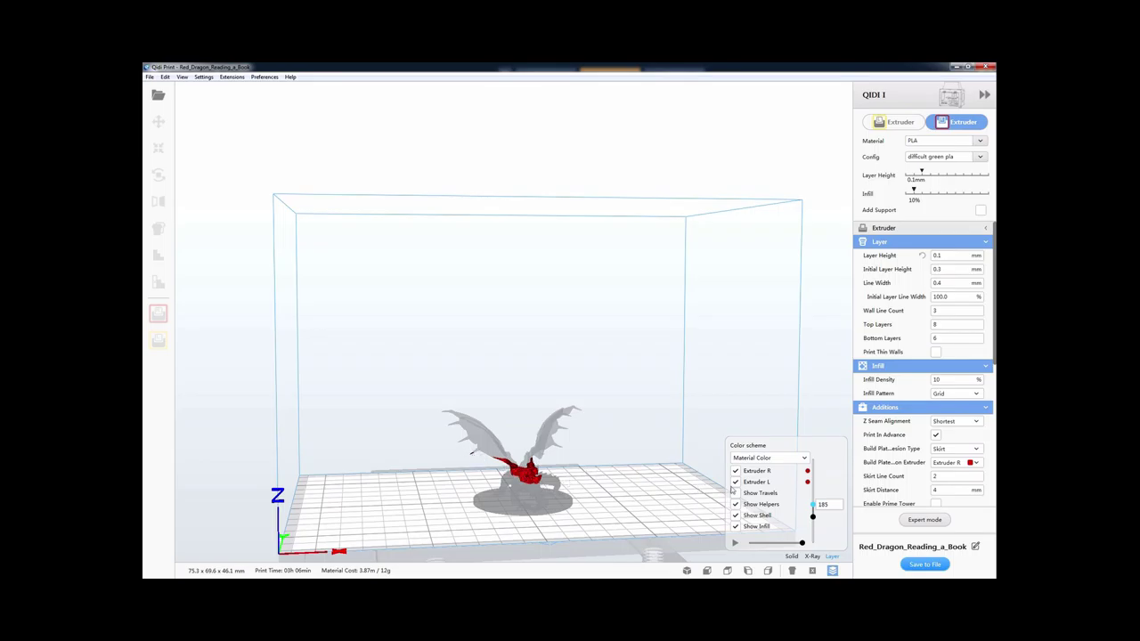
{"action": "mouse_move", "coordinate": [813, 504]}
{"action": "left_mouse_down"}
{"action": "mouse_move", "coordinate": [811, 543]}
{"action": "mouse_move", "coordinate": [810, 515]}
{"action": "left_mouse_up"}
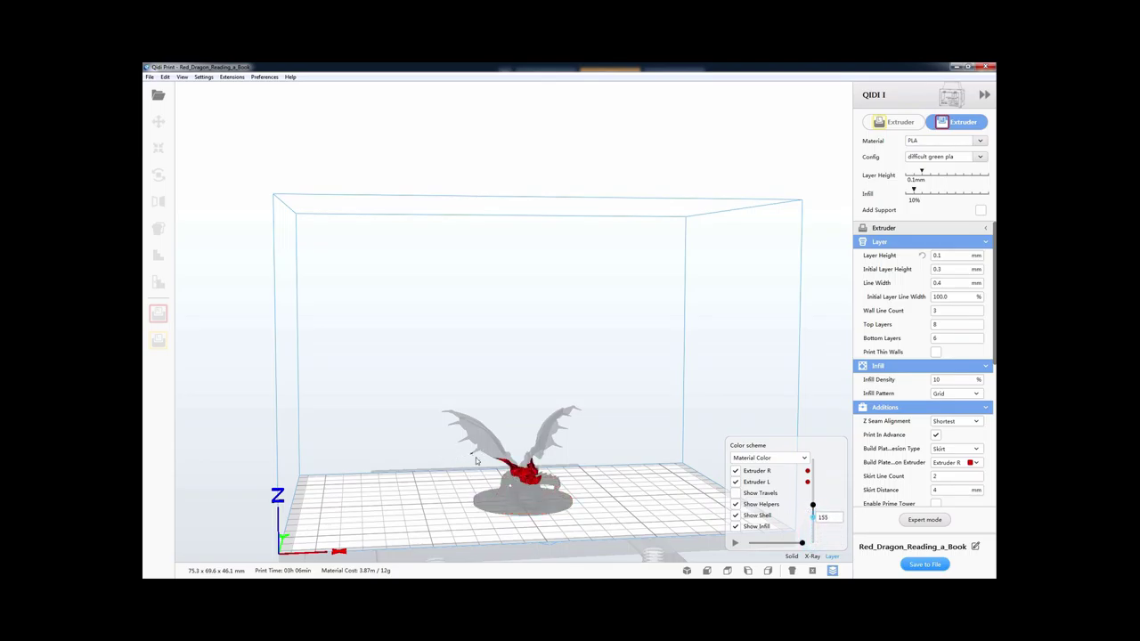
{"action": "left_click", "coordinate": [926, 520]}
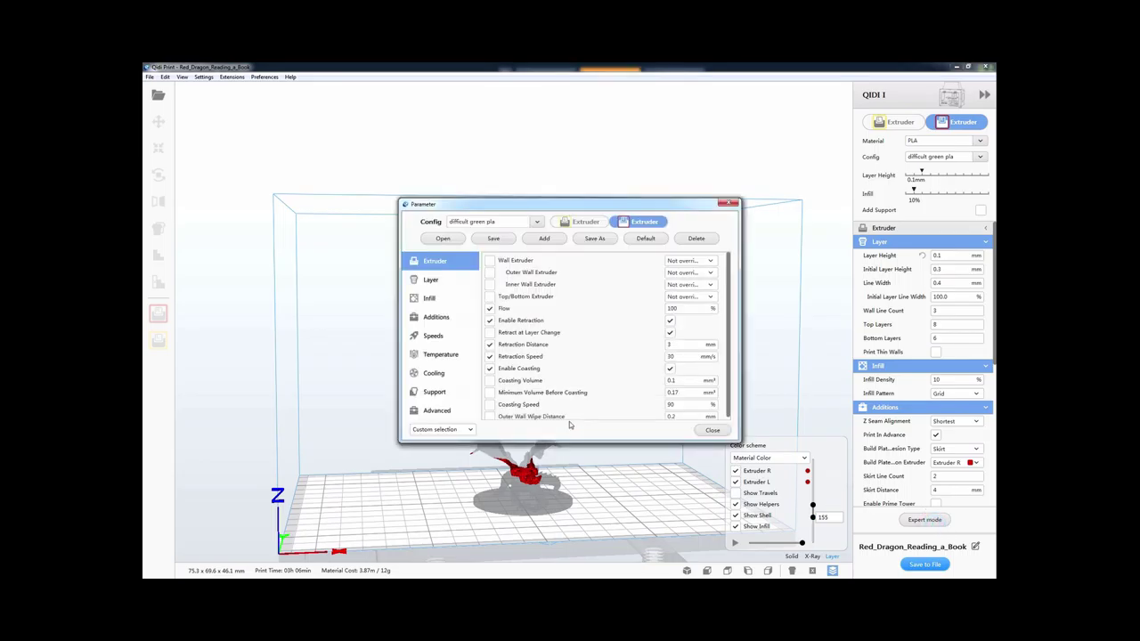
- Turn on Add Support and re-slice the dragon, now 4 h 45 min and 5.97 m / 18 g
{"action": "left_click", "coordinate": [449, 392]}
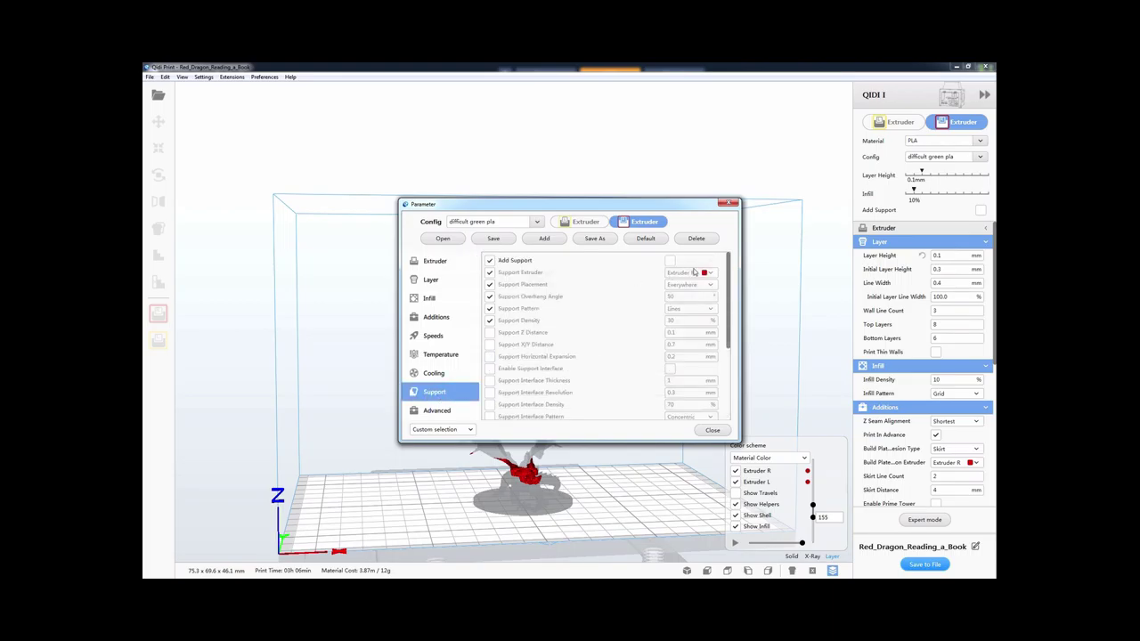
{"action": "left_click", "coordinate": [670, 260]}
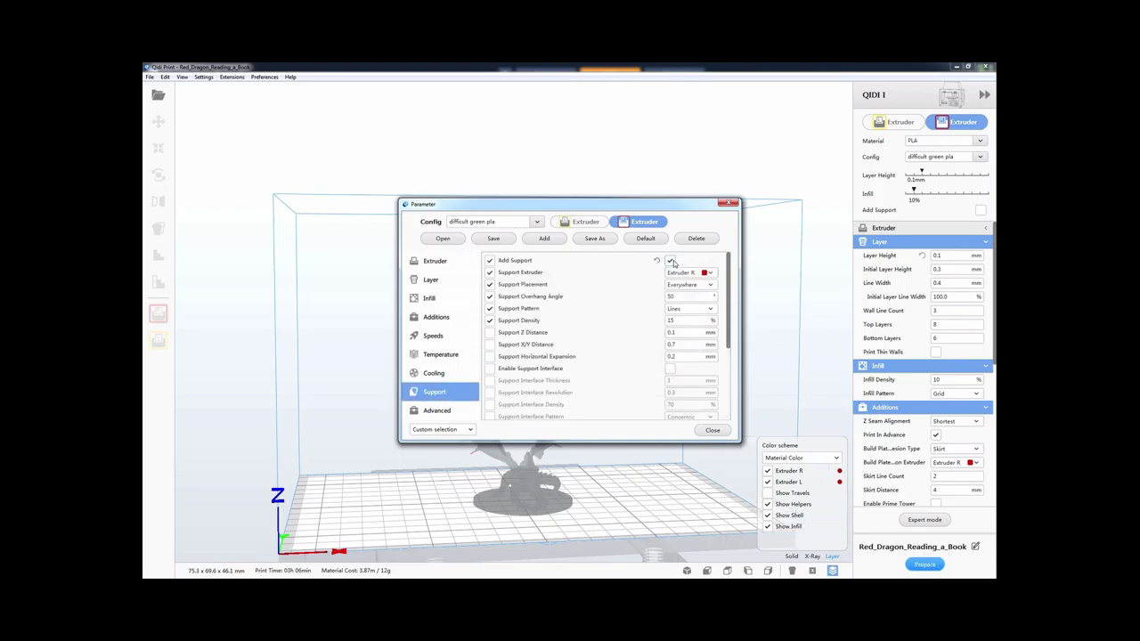
{"action": "left_click", "coordinate": [712, 430]}
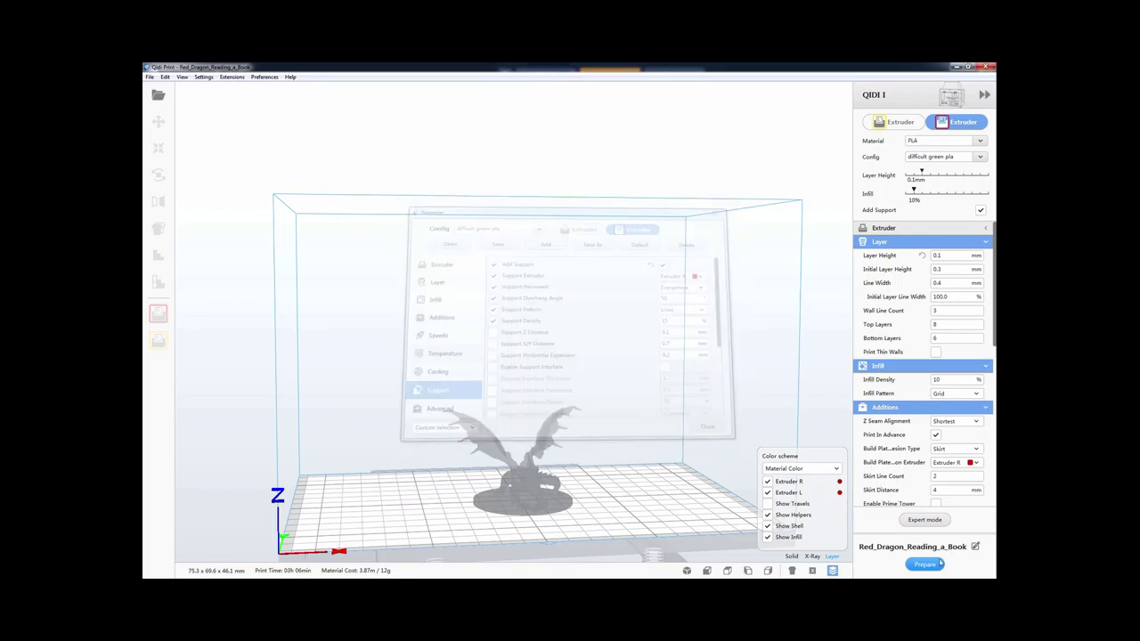
{"action": "left_click", "coordinate": [931, 571]}
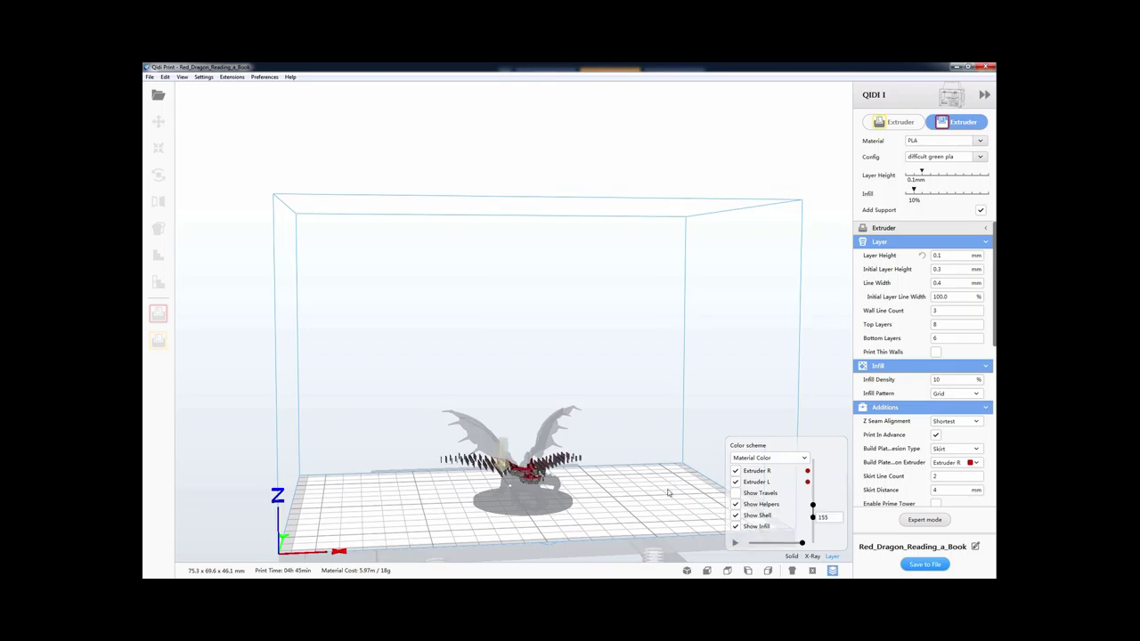
- Show all 459 layers with the support columns and orbit around the dragon from several sides
{"action": "left_click_drag", "start_coordinate": [812, 518], "coordinate": [816, 446]}
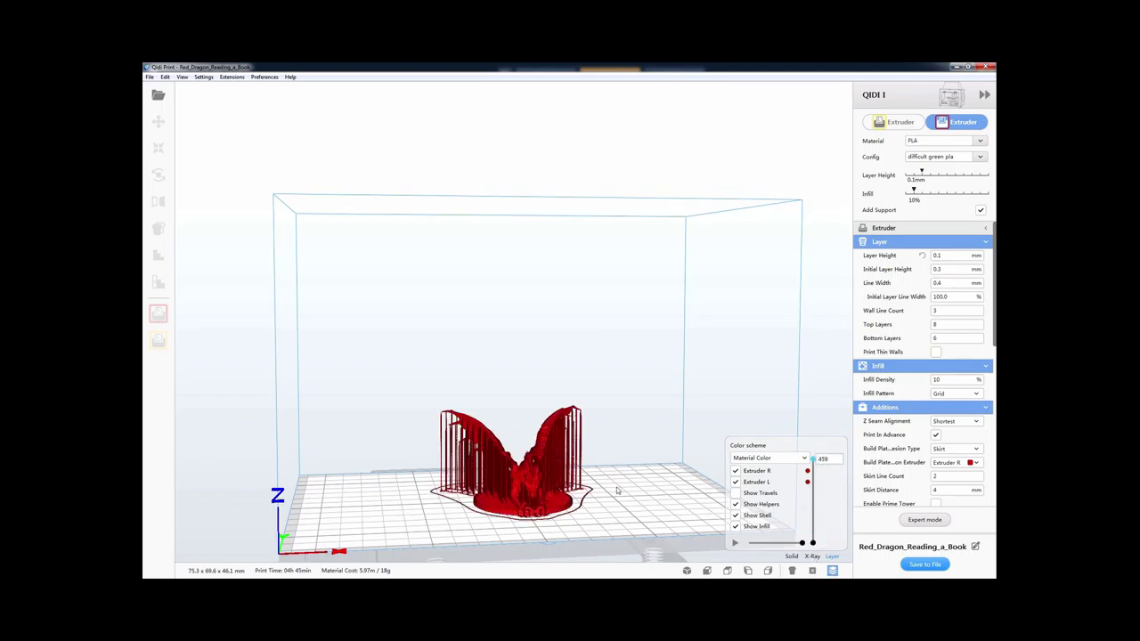
{"action": "right_click_drag", "start_coordinate": [575, 527], "coordinate": [547, 519]}
{"action": "scroll", "coordinate": [546, 527], "scroll_direction": "up", "scroll_amount": 2}
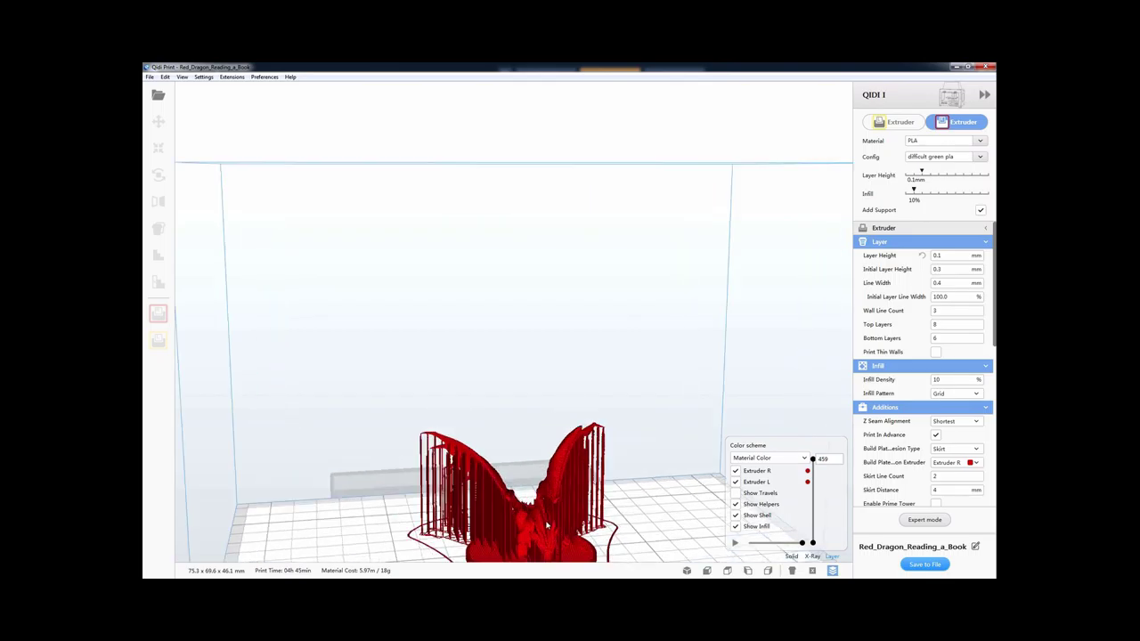
{"action": "right_click_drag", "start_coordinate": [563, 482], "coordinate": [521, 515]}
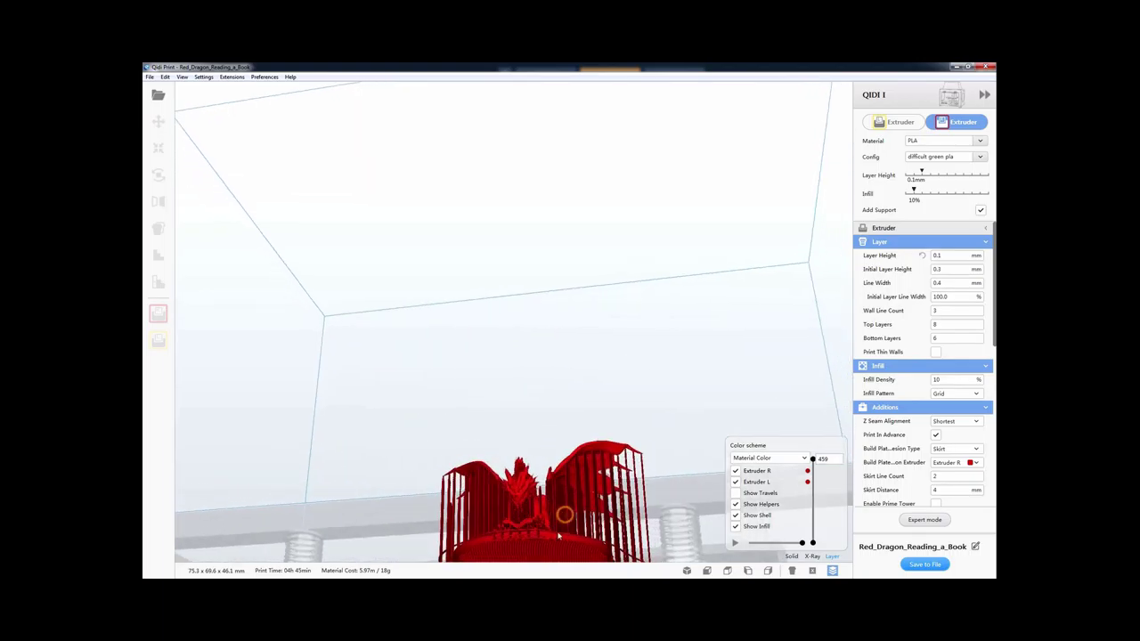
{"action": "right_click_drag", "start_coordinate": [561, 516], "coordinate": [455, 493]}
- Use the camera presets for front-on views of the supported dragon, then select the model
{"action": "left_click", "coordinate": [703, 571]}
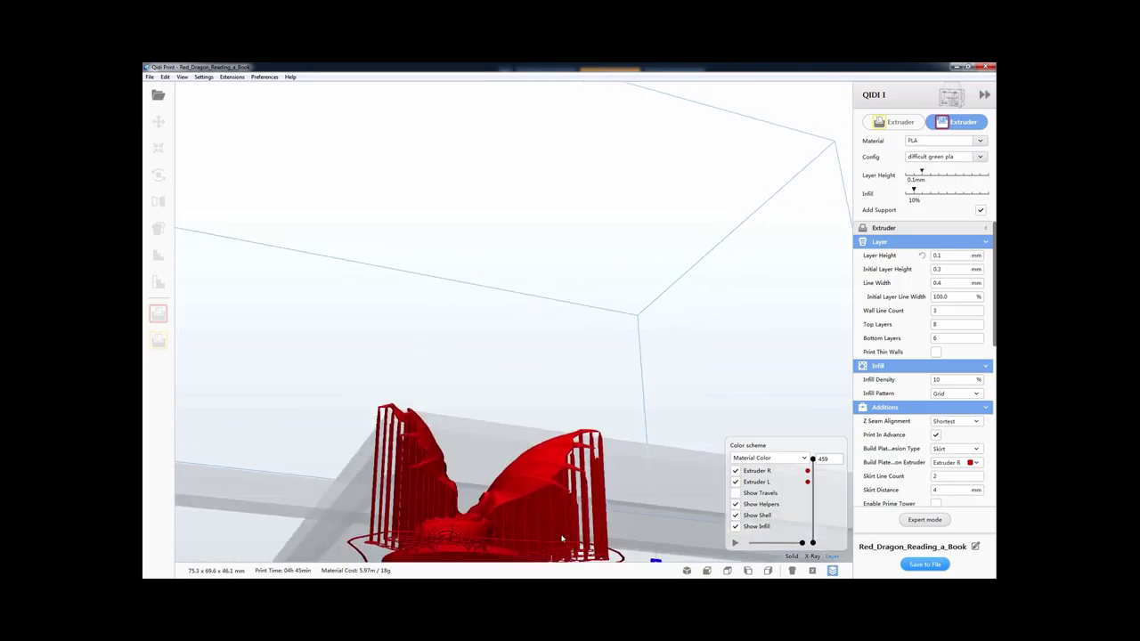
{"action": "right_click_drag", "start_coordinate": [699, 575], "coordinate": [658, 452]}
{"action": "left_click", "coordinate": [590, 490]}
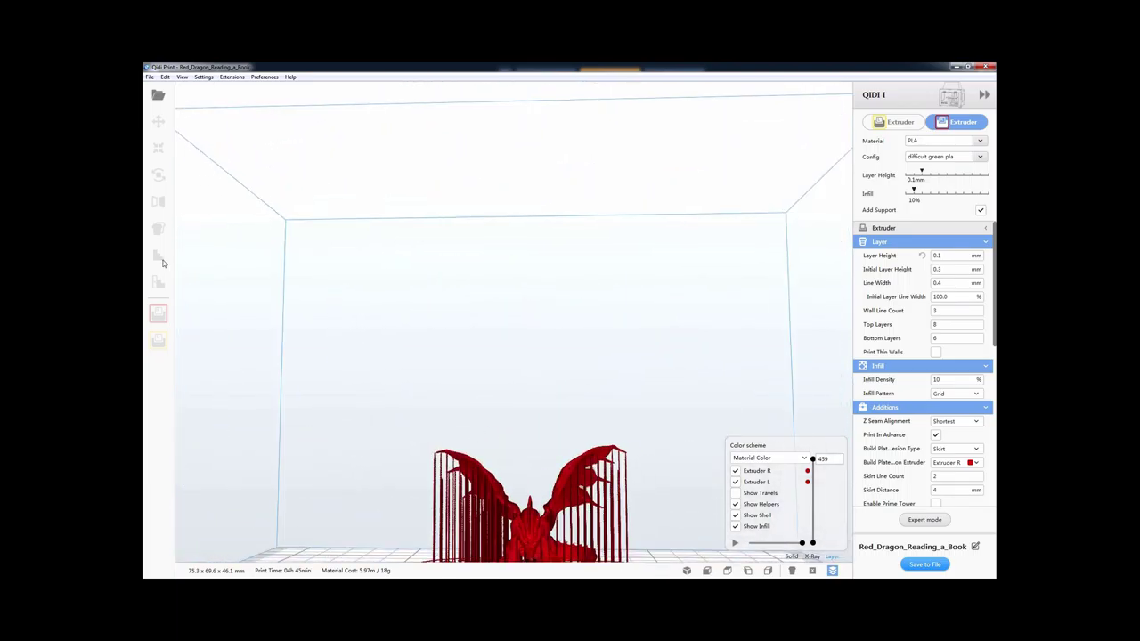
{"action": "left_click", "coordinate": [529, 518]}
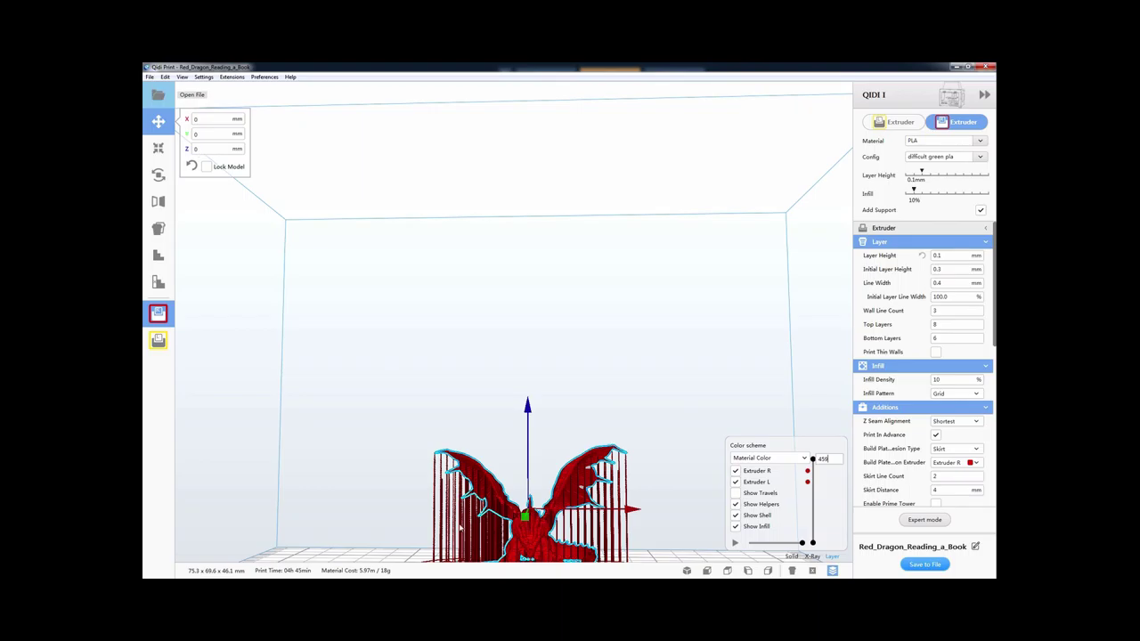
- Delete the red dragon and load dragoncito.stl onto the plate
{"action": "key", "text": "Delete"}
{"action": "left_click", "coordinate": [159, 95]}
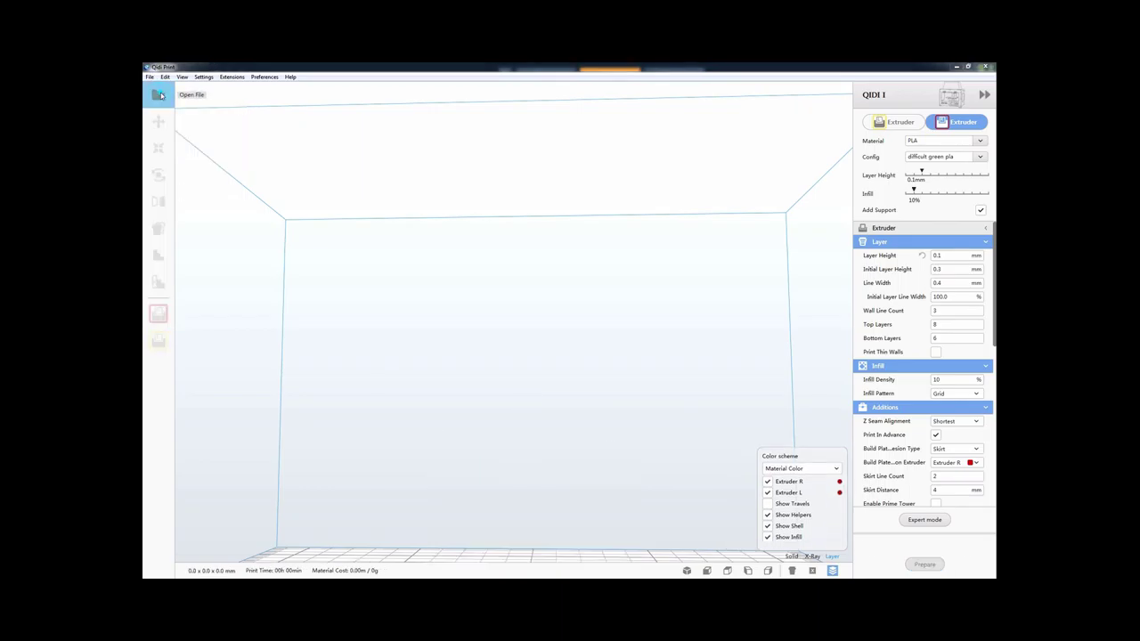
{"action": "double_click", "coordinate": [327, 133]}
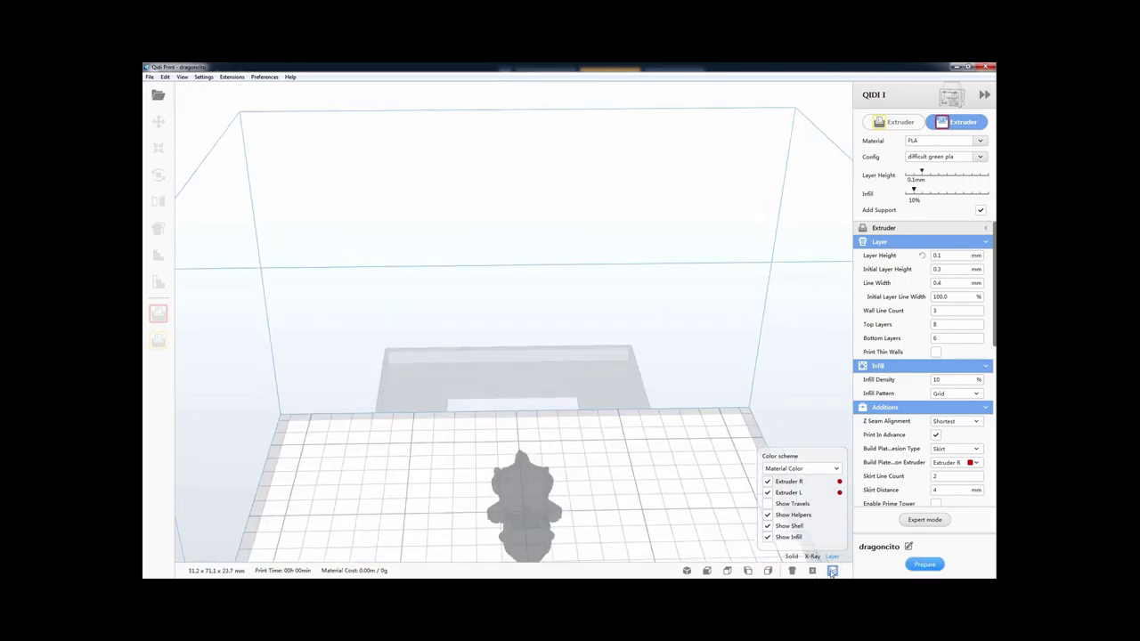
- Show the 31.2 x 71.1 x 23.7 mm keychain as a solid and orbit to a low front view
{"action": "left_click", "coordinate": [792, 570]}
{"action": "scroll", "coordinate": [733, 412], "scroll_direction": "up", "scroll_amount": 5}
{"action": "right_click_drag", "start_coordinate": [733, 413], "coordinate": [504, 526]}
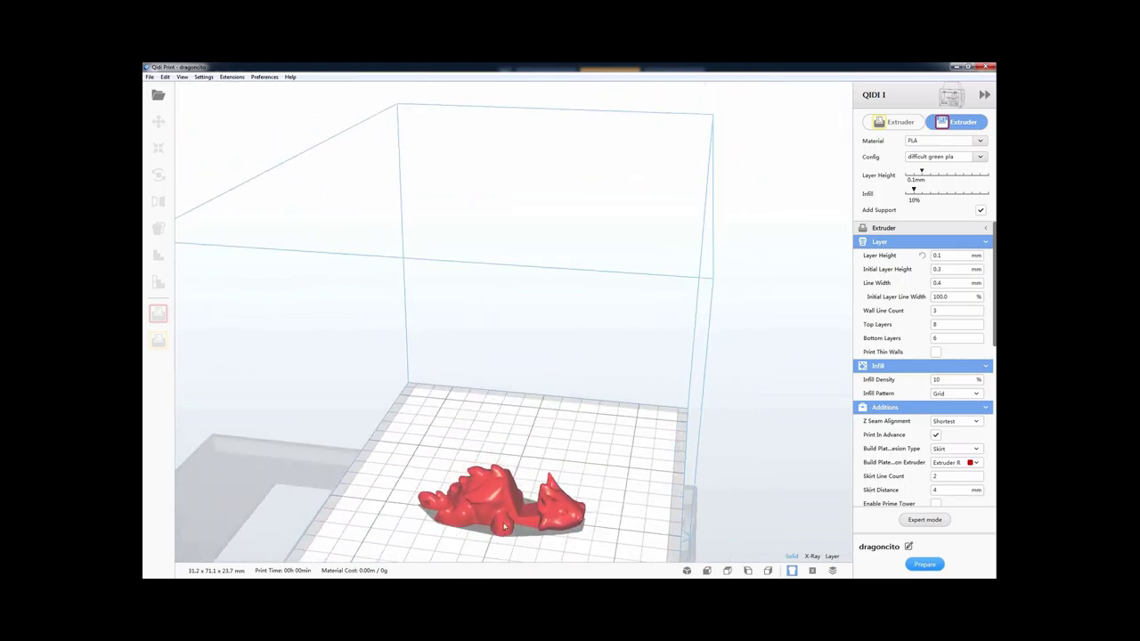
{"action": "right_click_drag", "start_coordinate": [600, 519], "coordinate": [623, 543]}
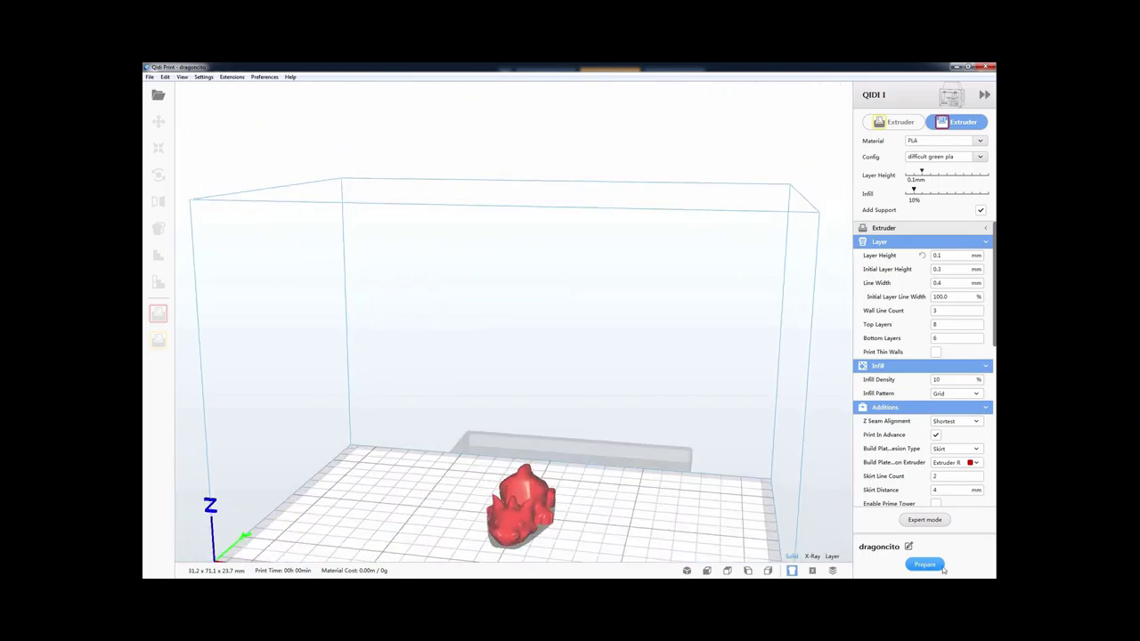